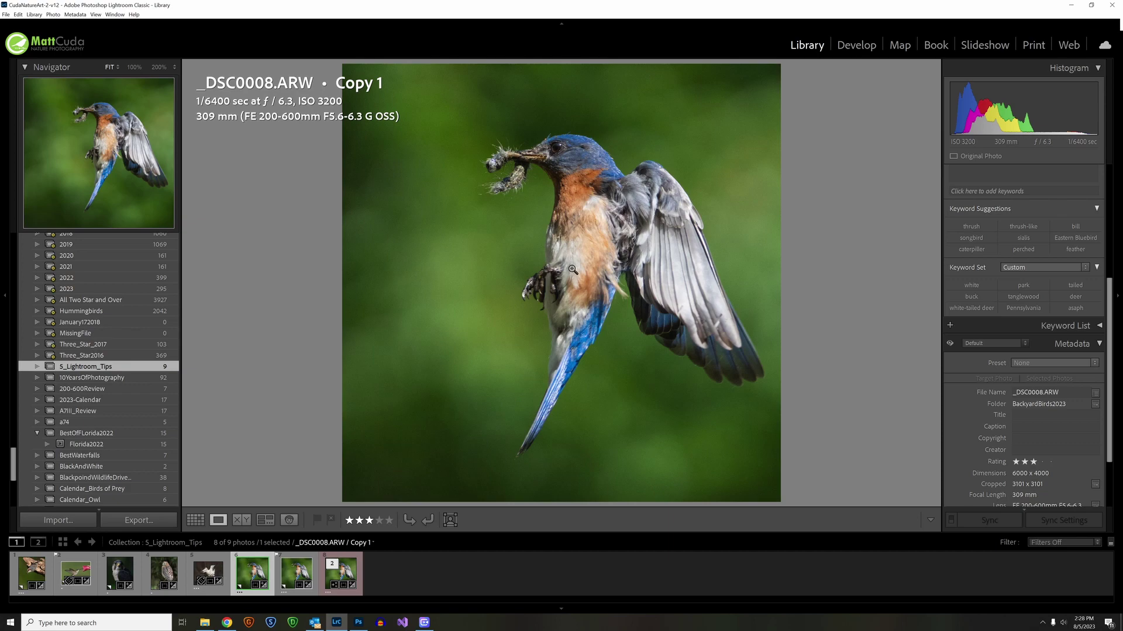
Inspect the bluebird's head, beak and caterpillar at 200%, then return to the whole photo.
{"action": "left_click", "coordinate": [468, 148]}
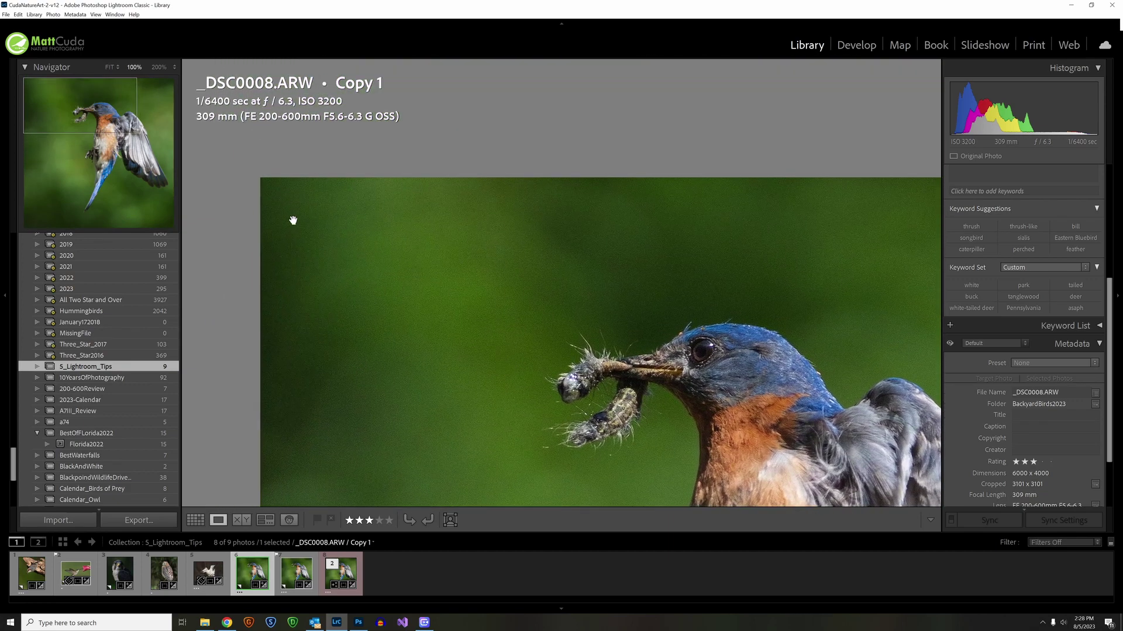
{"action": "left_click", "coordinate": [158, 67]}
{"action": "left_click_drag", "start_coordinate": [346, 246], "coordinate": [451, 288]}
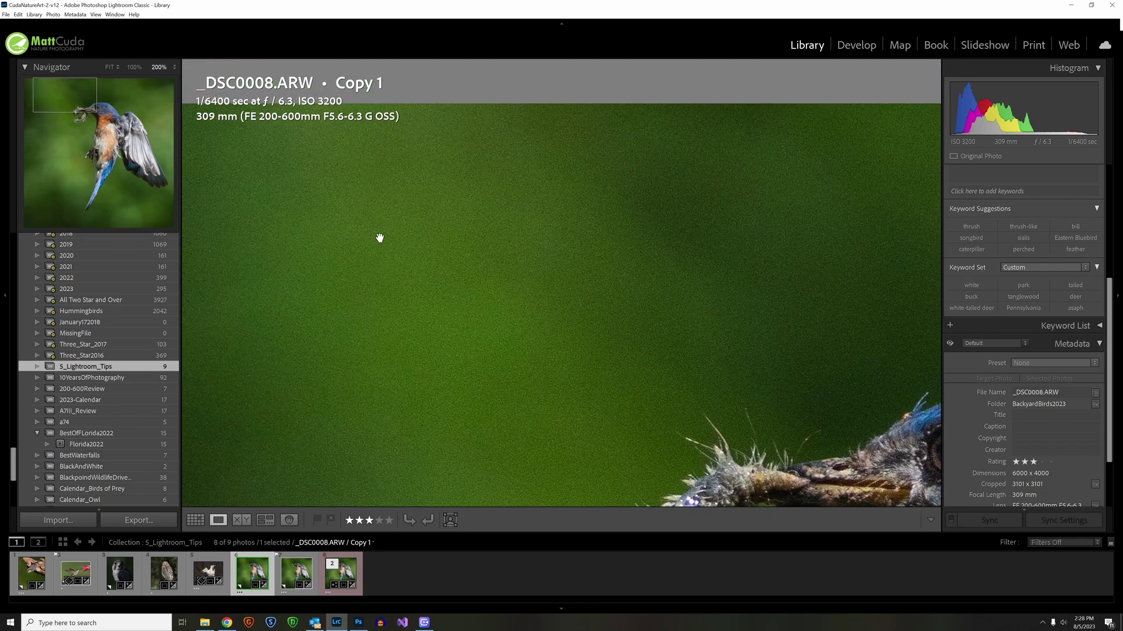
{"action": "left_click_drag", "start_coordinate": [391, 248], "coordinate": [391, 191]}
{"action": "left_click_drag", "start_coordinate": [371, 371], "coordinate": [420, 172]}
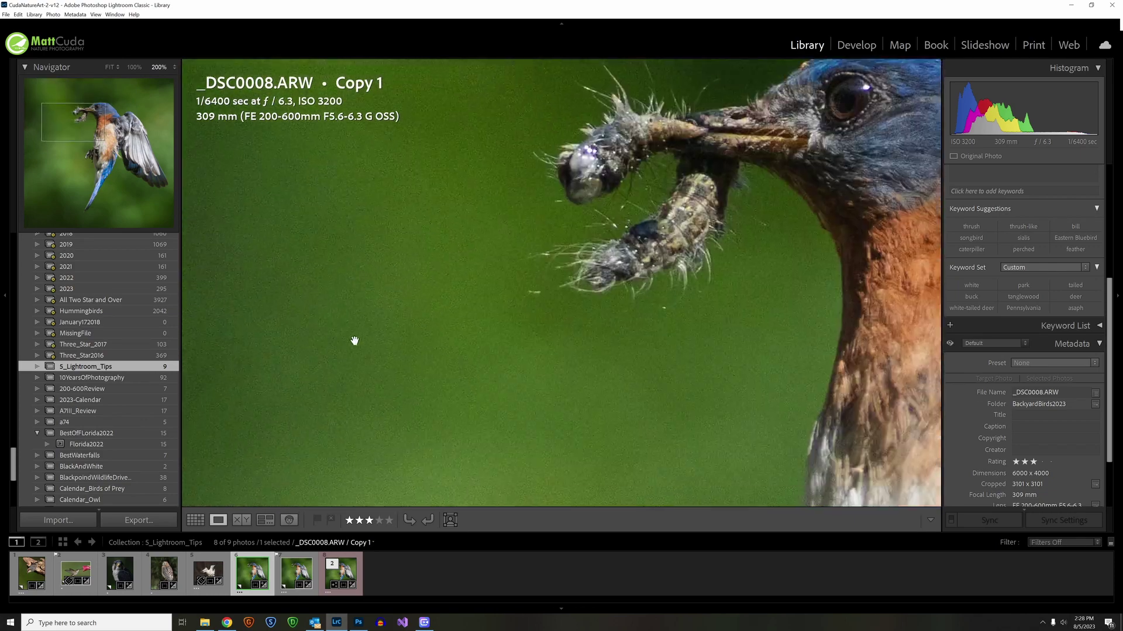
{"action": "left_click_drag", "start_coordinate": [351, 349], "coordinate": [376, 209]}
{"action": "left_click_drag", "start_coordinate": [514, 333], "coordinate": [400, 257]}
{"action": "left_click", "coordinate": [400, 257]}
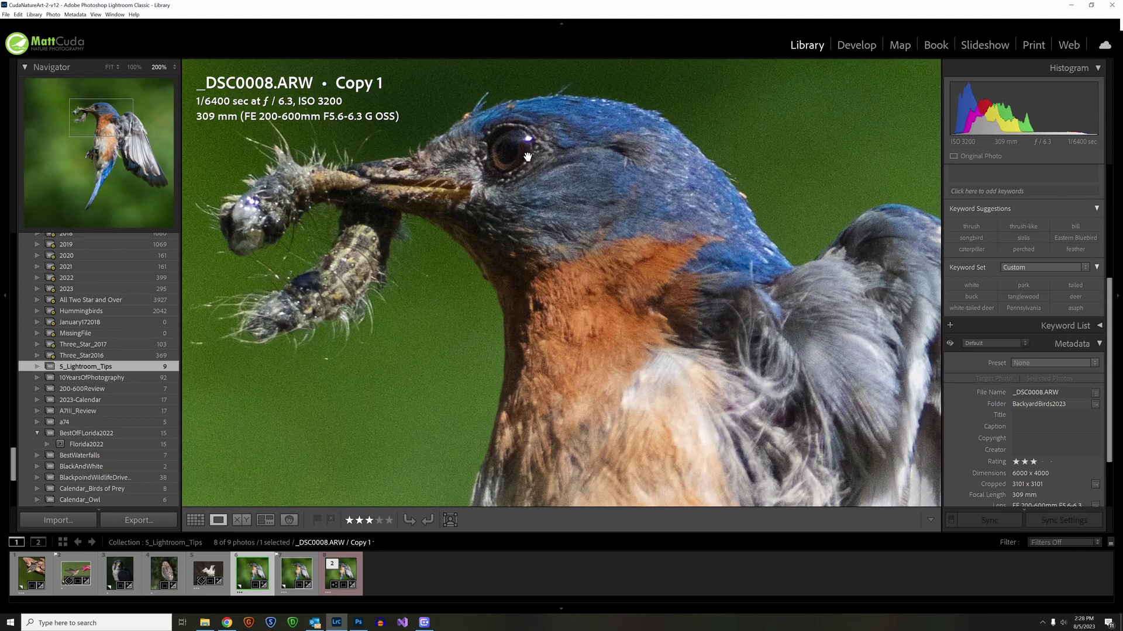
{"action": "left_click", "coordinate": [524, 157]}
Check the bird's head and body at 100%, then fit the whole photo back in view.
{"action": "left_click", "coordinate": [134, 68]}
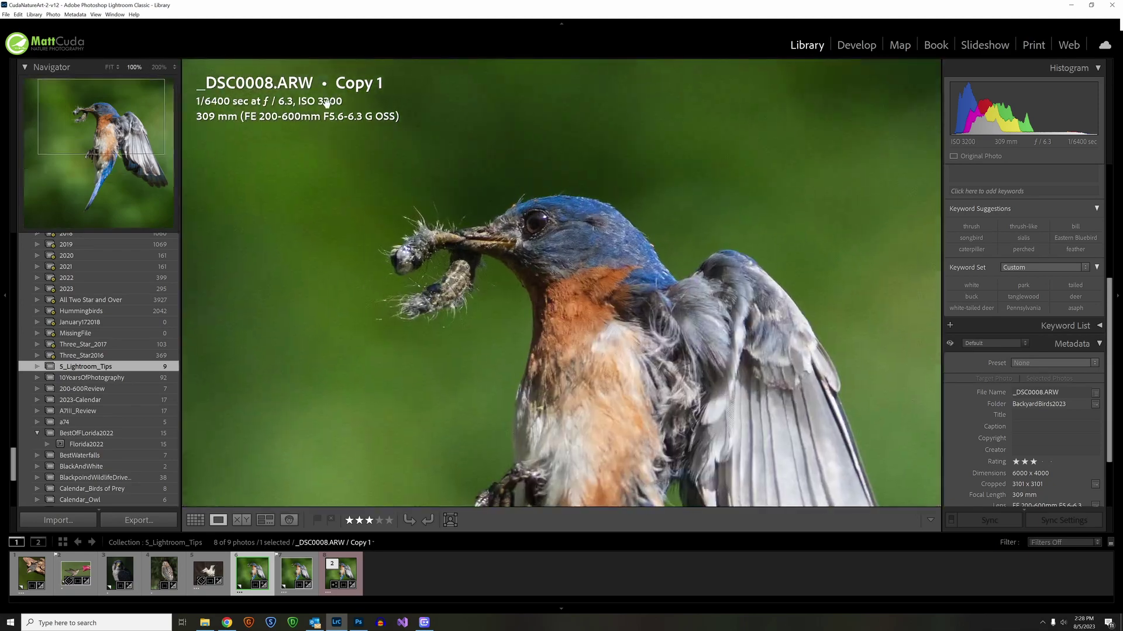
{"action": "left_click_drag", "start_coordinate": [552, 235], "coordinate": [549, 182]}
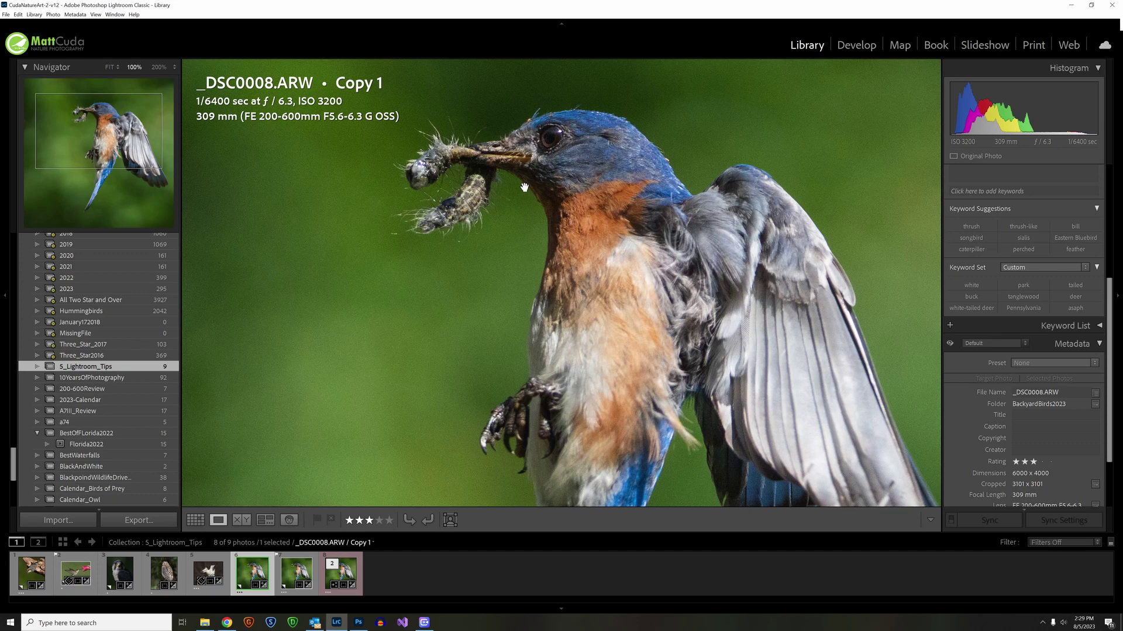
{"action": "left_click_drag", "start_coordinate": [524, 187], "coordinate": [573, 228]}
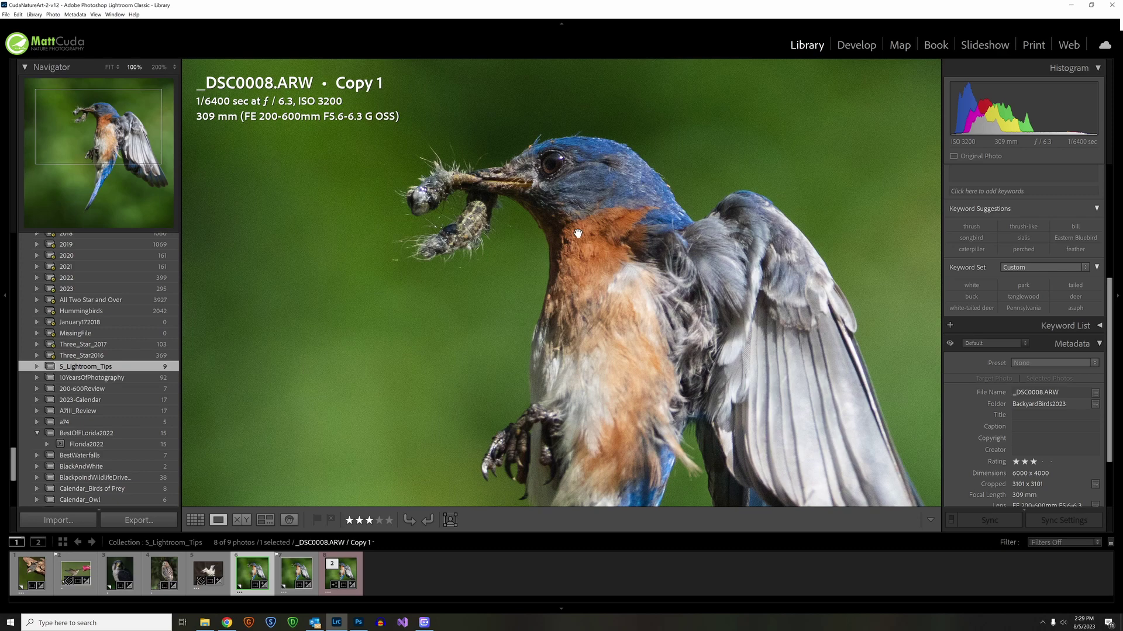
{"action": "left_click", "coordinate": [578, 233]}
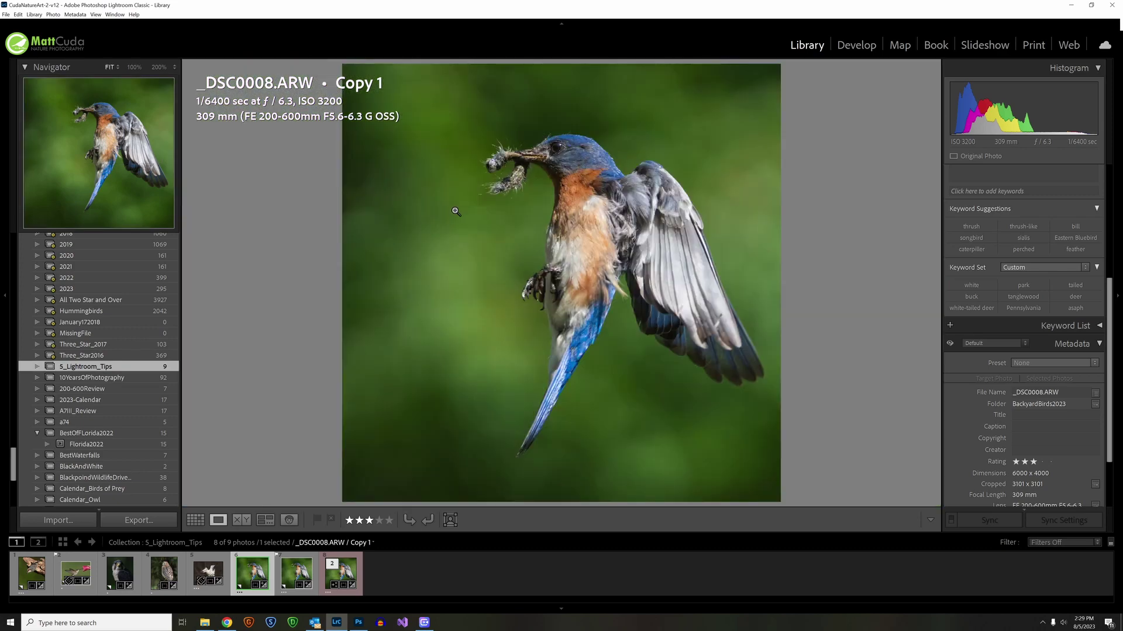
Open _DSC0008.ARW for editing in Adobe Photoshop 2023.
{"action": "right_click", "coordinate": [432, 208]}
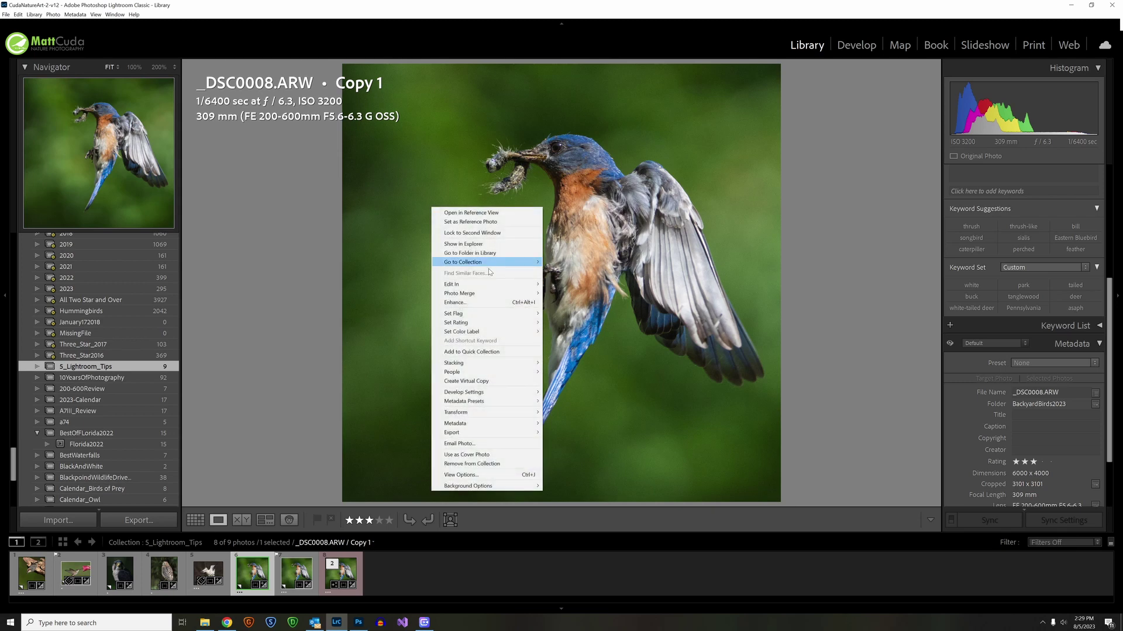
{"action": "mouse_move", "coordinate": [514, 284]}
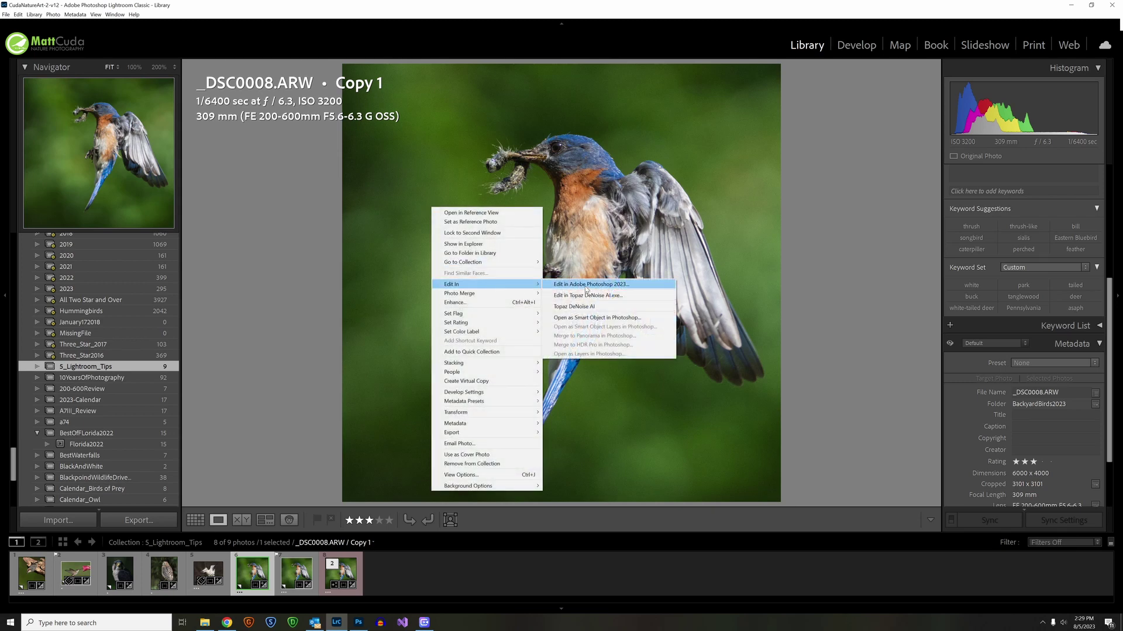
{"action": "left_click", "coordinate": [585, 286]}
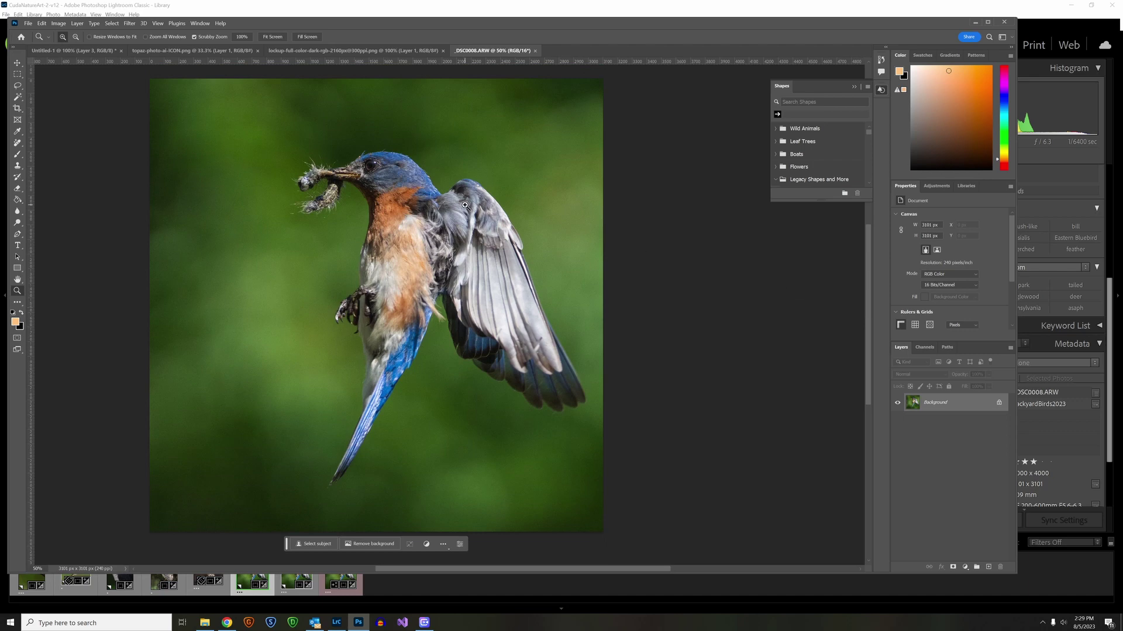
Run the Topaz Labs > Topaz Photo AI filter on the bluebird image.
{"action": "left_click", "coordinate": [129, 23]}
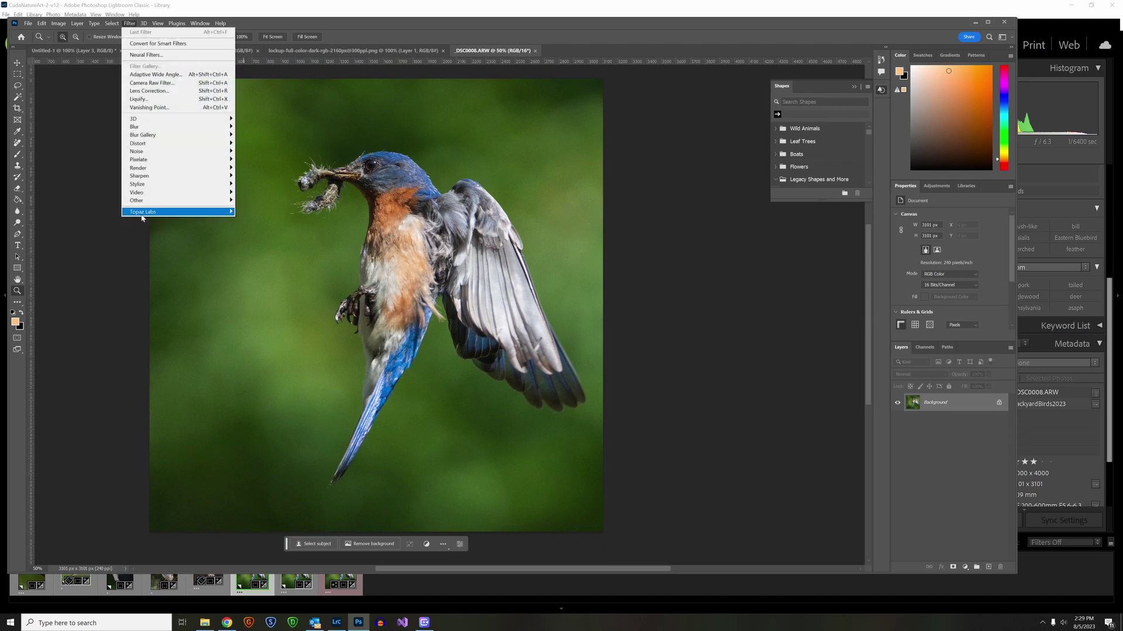
{"action": "mouse_move", "coordinate": [145, 213]}
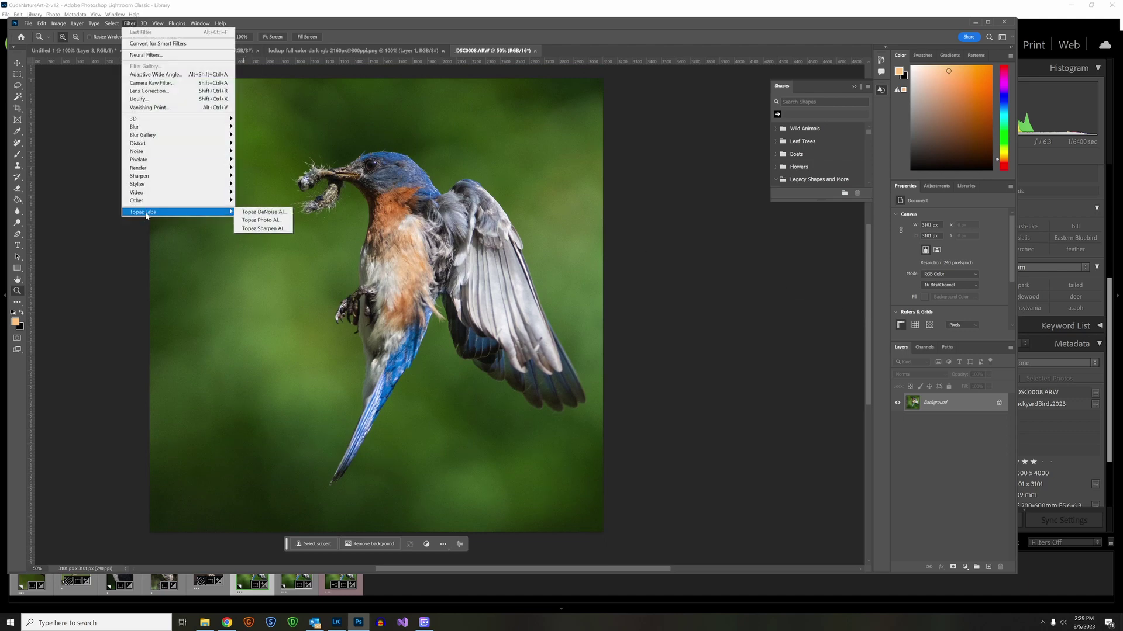
{"action": "left_click", "coordinate": [270, 221]}
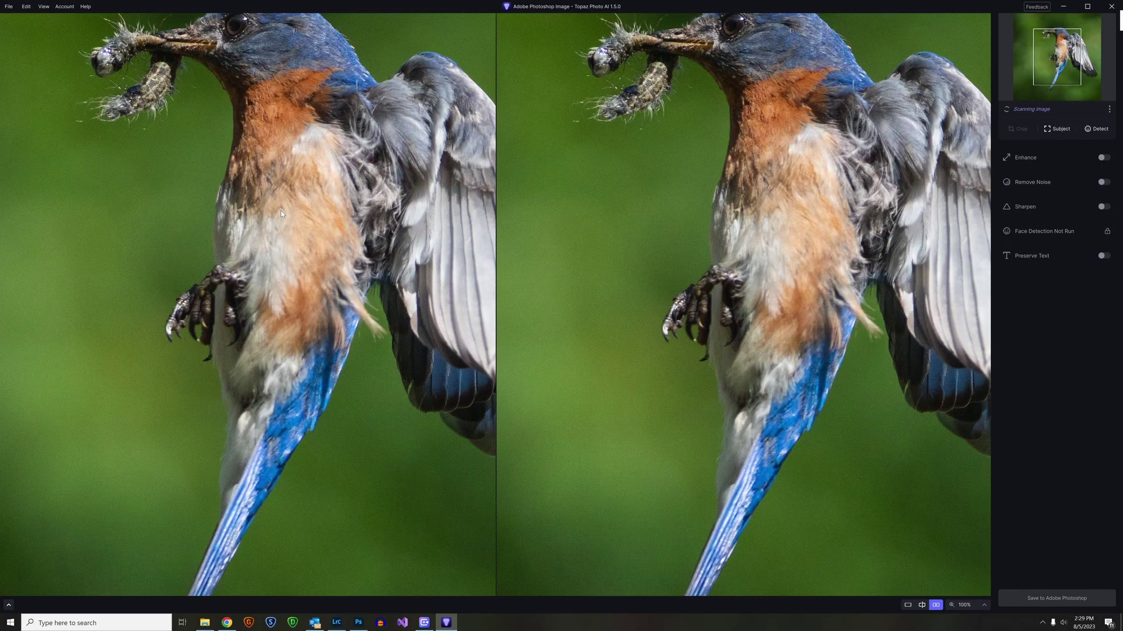
Center the bird's head in both panes and expand Removing Noise (Normal model, strength 27).
{"action": "left_click_drag", "start_coordinate": [836, 104], "coordinate": [833, 262]}
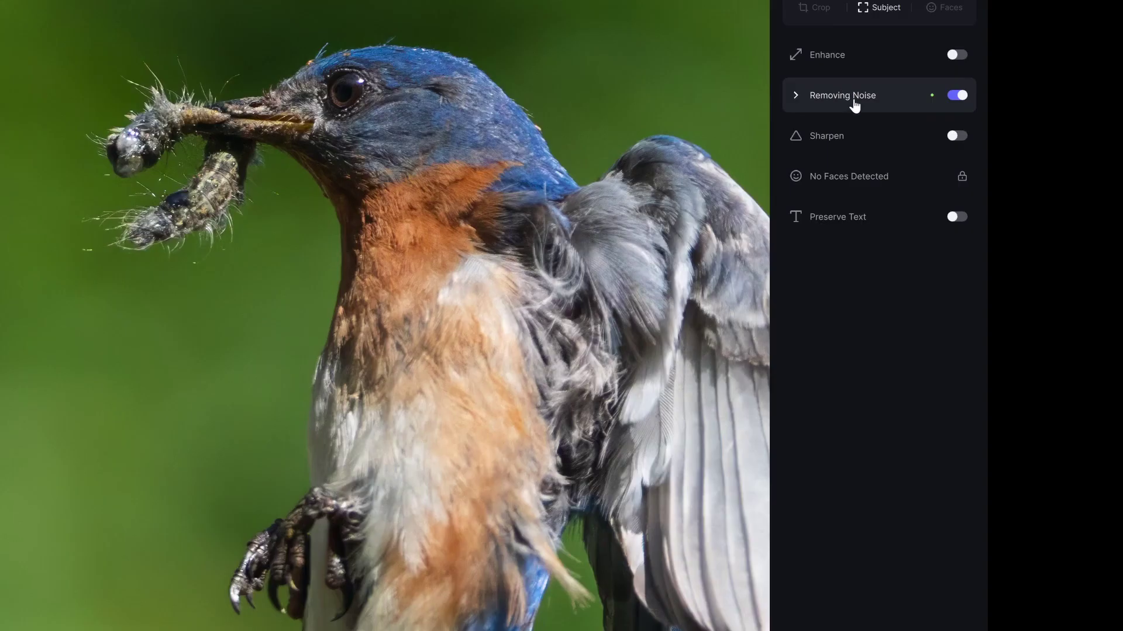
{"action": "mouse_move", "coordinate": [1011, 188]}
{"action": "left_click", "coordinate": [796, 97]}
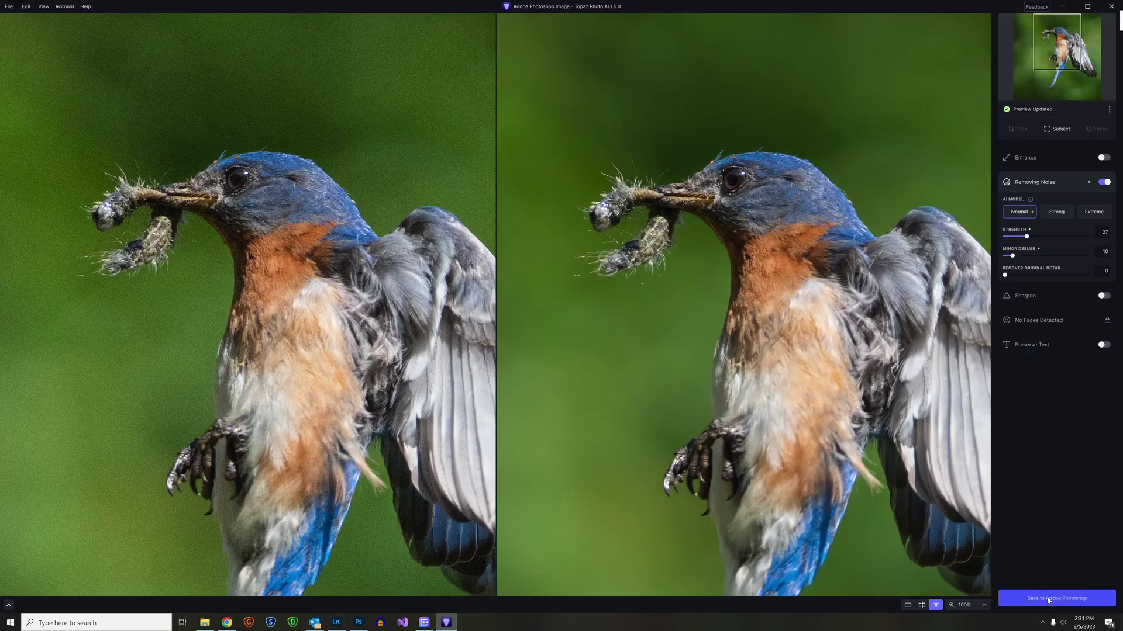
Return the denoised image to Photoshop, save it, and switch back to Lightroom.
{"action": "left_click", "coordinate": [1048, 599]}
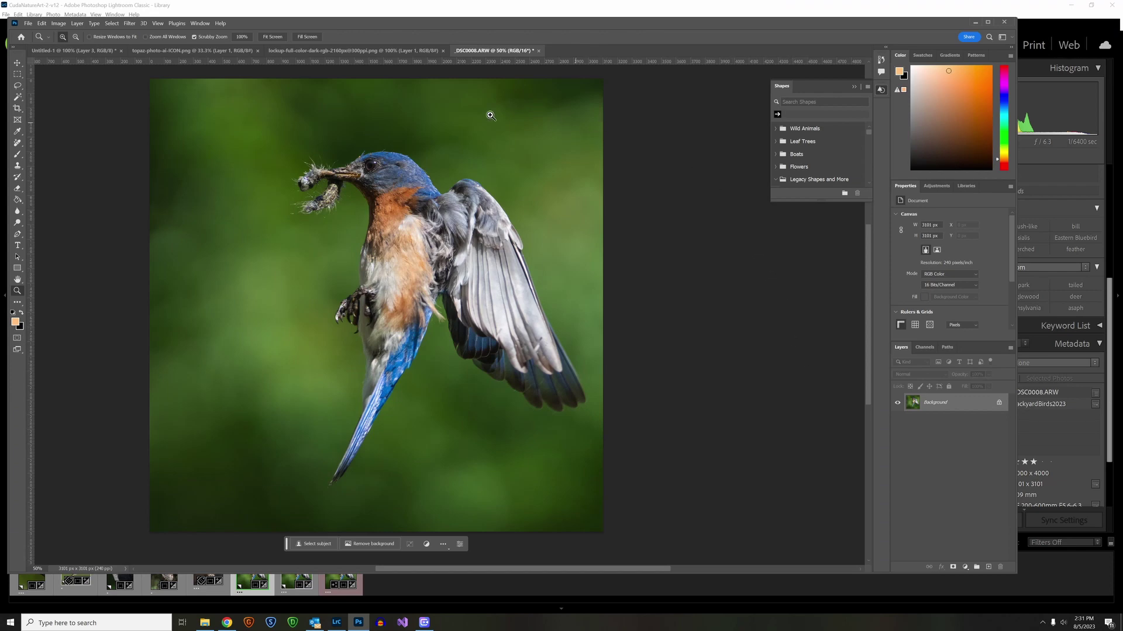
{"action": "left_click", "coordinate": [27, 24]}
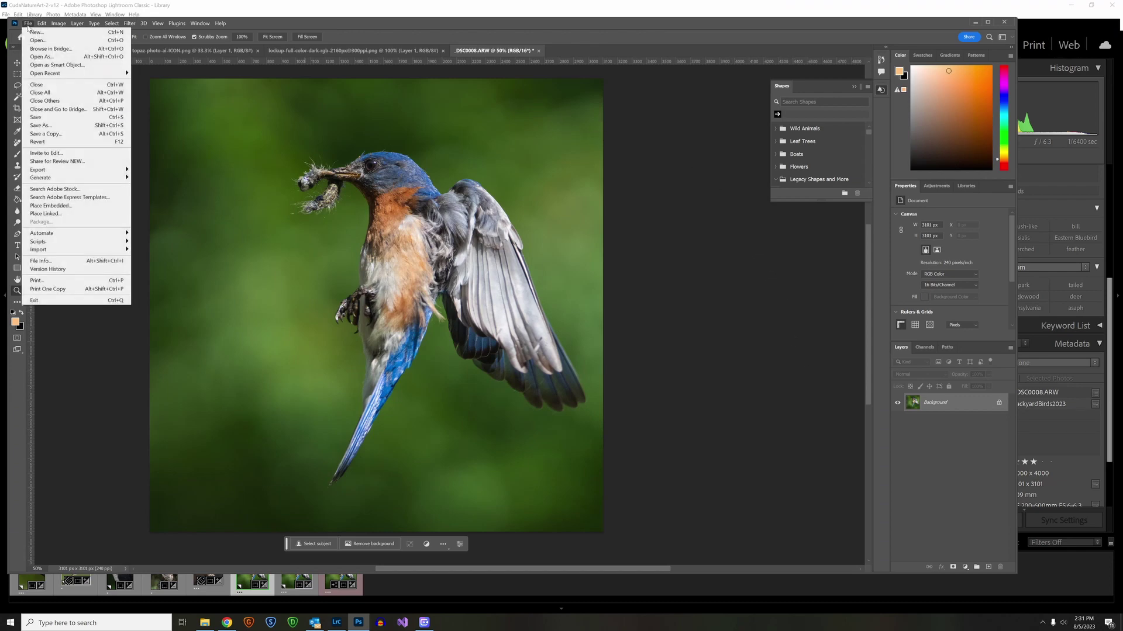
{"action": "left_click", "coordinate": [66, 117]}
{"action": "key", "text": "alt+Tab"}
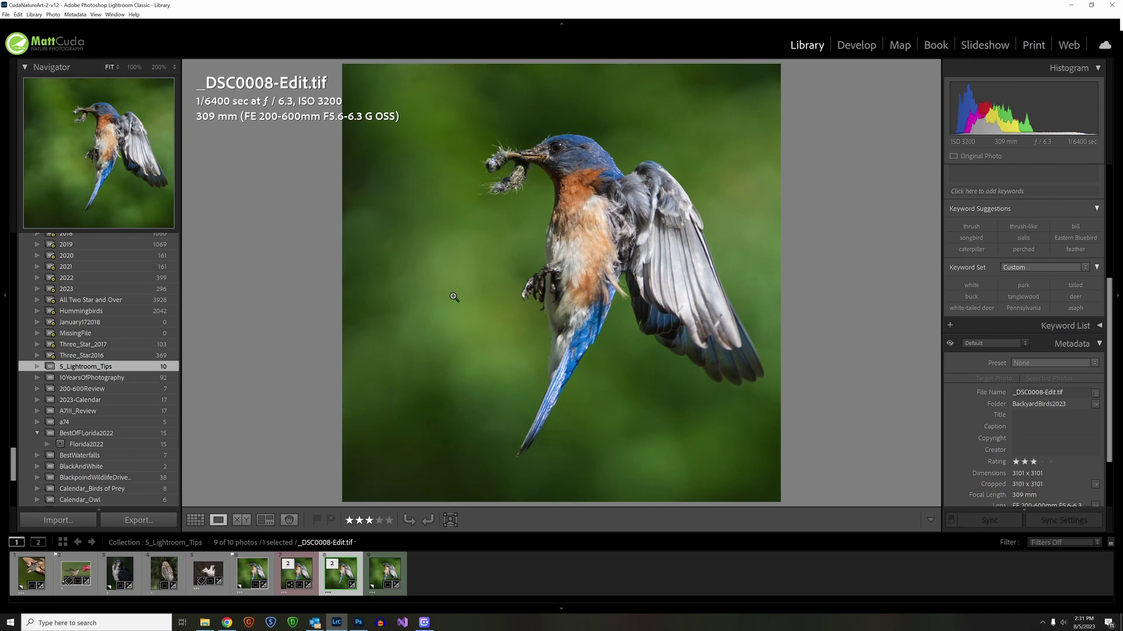
View _DSC0008-Edit.tif at 1:1, panning over the head, body, feet and tail.
{"action": "left_click", "coordinate": [426, 193]}
{"action": "left_click_drag", "start_coordinate": [474, 54], "coordinate": [526, 416]}
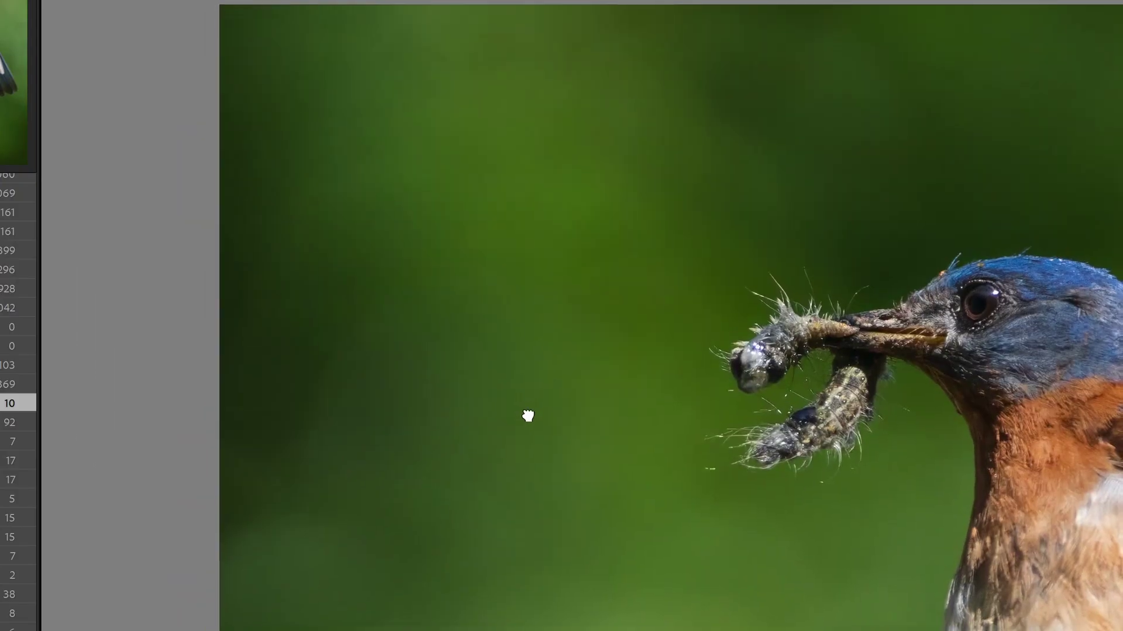
{"action": "left_click_drag", "start_coordinate": [647, 223], "coordinate": [507, 242]}
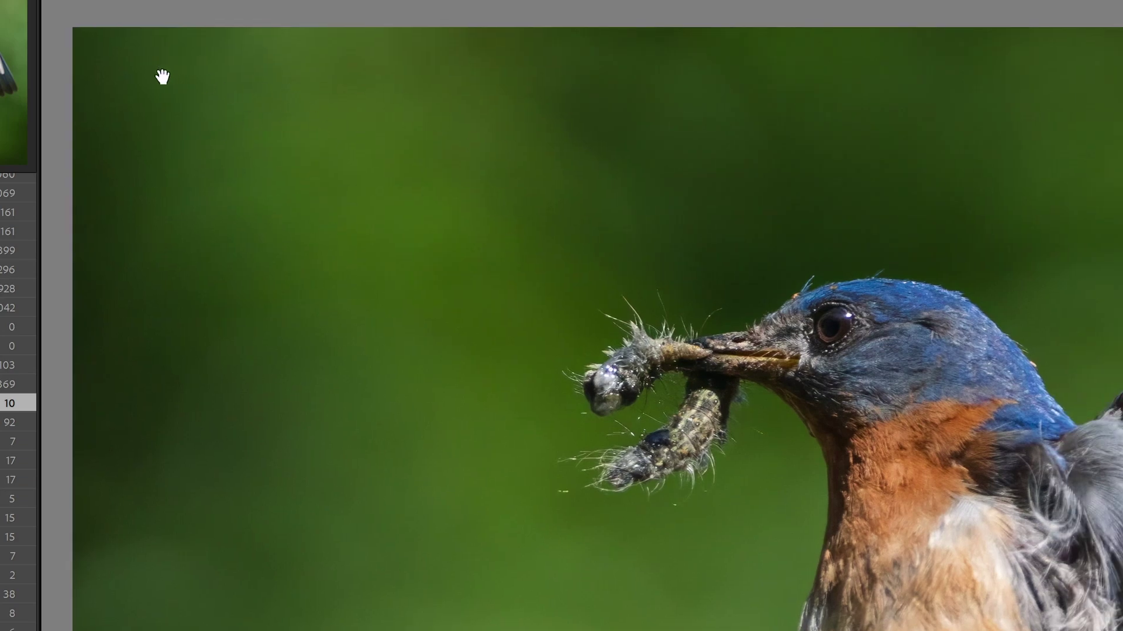
{"action": "left_click_drag", "start_coordinate": [323, 331], "coordinate": [349, 178]}
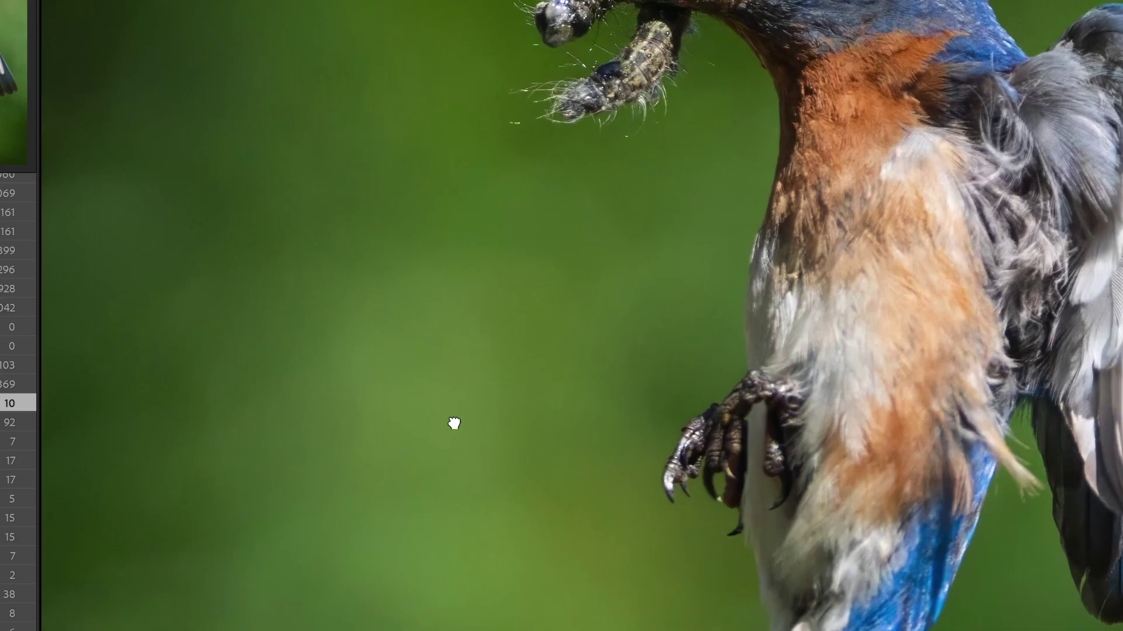
{"action": "left_click_drag", "start_coordinate": [431, 594], "coordinate": [419, 310]}
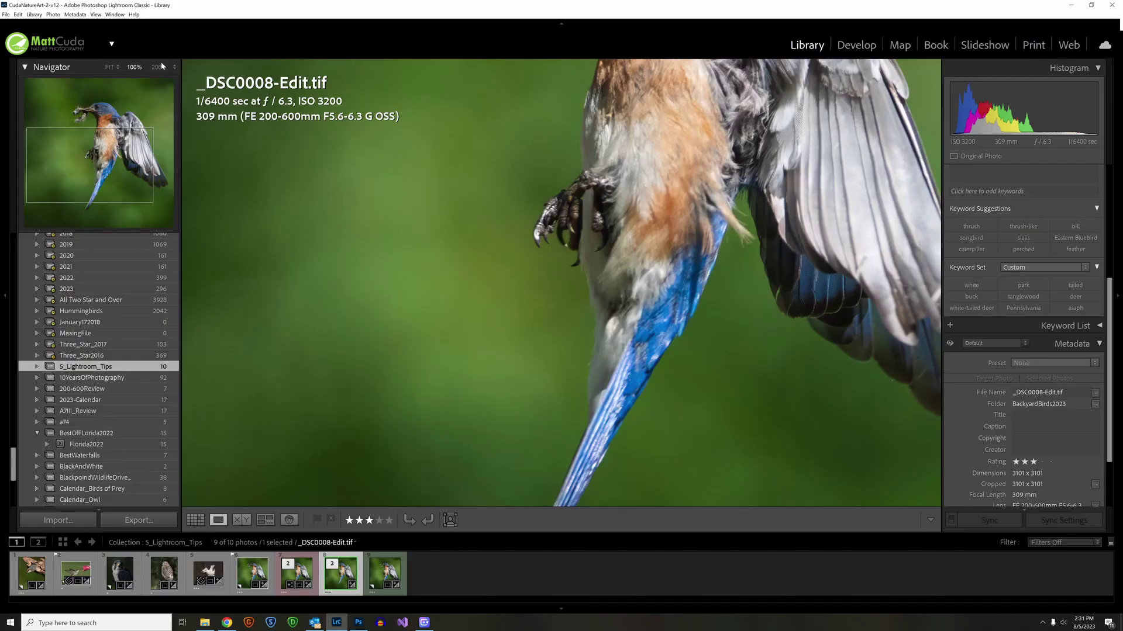
Pan over the feet, beak, caterpillar and head at 200%, then fit the photo.
{"action": "left_click", "coordinate": [159, 67]}
{"action": "left_click_drag", "start_coordinate": [308, 283], "coordinate": [546, 308]}
{"action": "left_click_drag", "start_coordinate": [530, 220], "coordinate": [564, 426]}
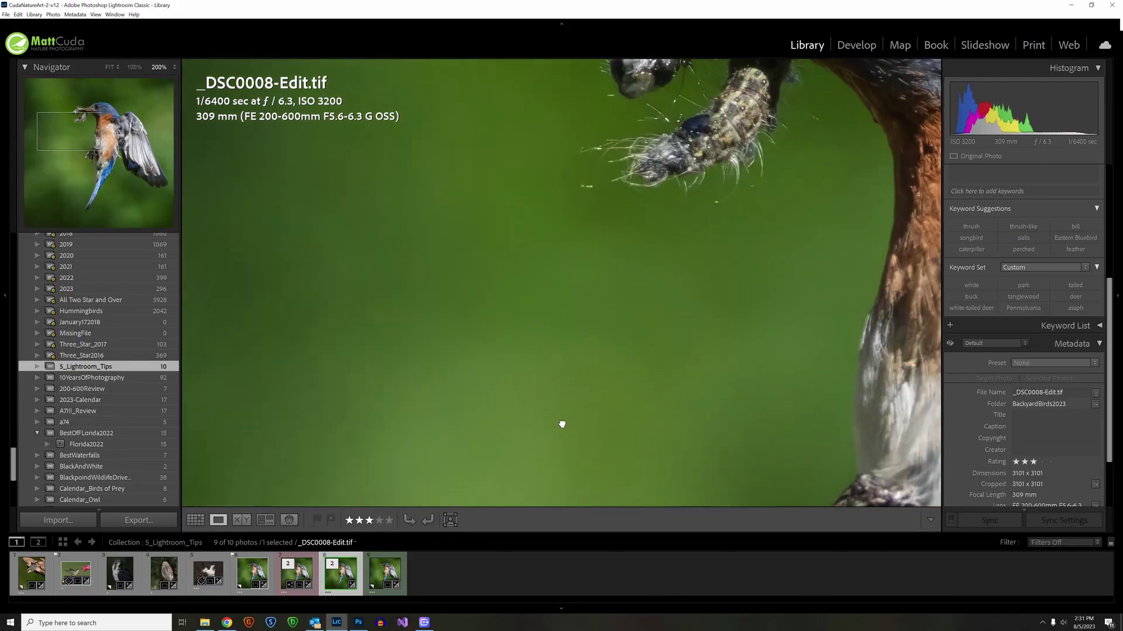
{"action": "left_click_drag", "start_coordinate": [521, 188], "coordinate": [556, 401]}
{"action": "left_click_drag", "start_coordinate": [600, 174], "coordinate": [329, 328]}
{"action": "left_click_drag", "start_coordinate": [573, 210], "coordinate": [342, 200]}
{"action": "left_click_drag", "start_coordinate": [616, 301], "coordinate": [524, 177]}
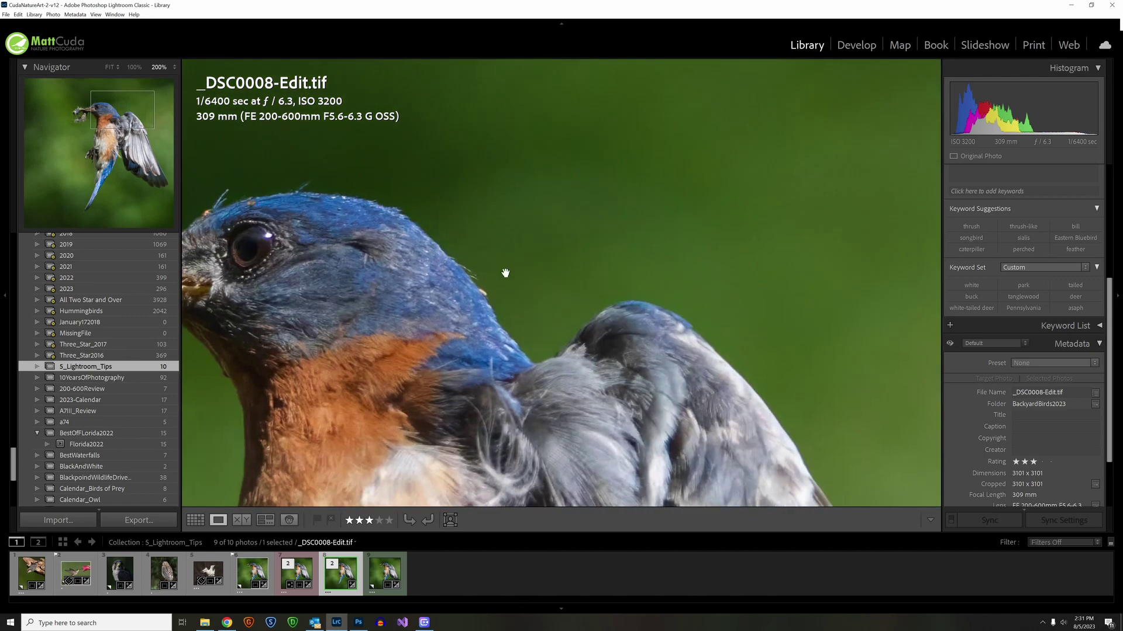
{"action": "left_click_drag", "start_coordinate": [483, 292], "coordinate": [680, 210]}
{"action": "left_click", "coordinate": [473, 225]}
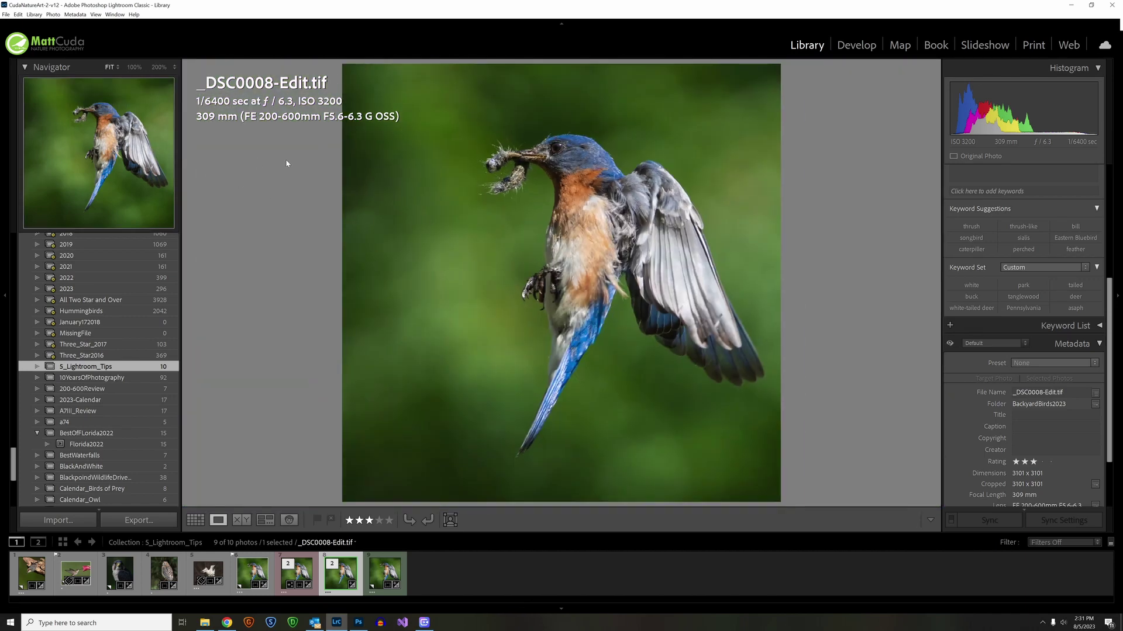
Zoom to 200% on the head, drop to 100%, then fit the whole bird.
{"action": "left_click", "coordinate": [543, 170]}
{"action": "left_click", "coordinate": [567, 175]}
{"action": "left_click", "coordinate": [527, 171]}
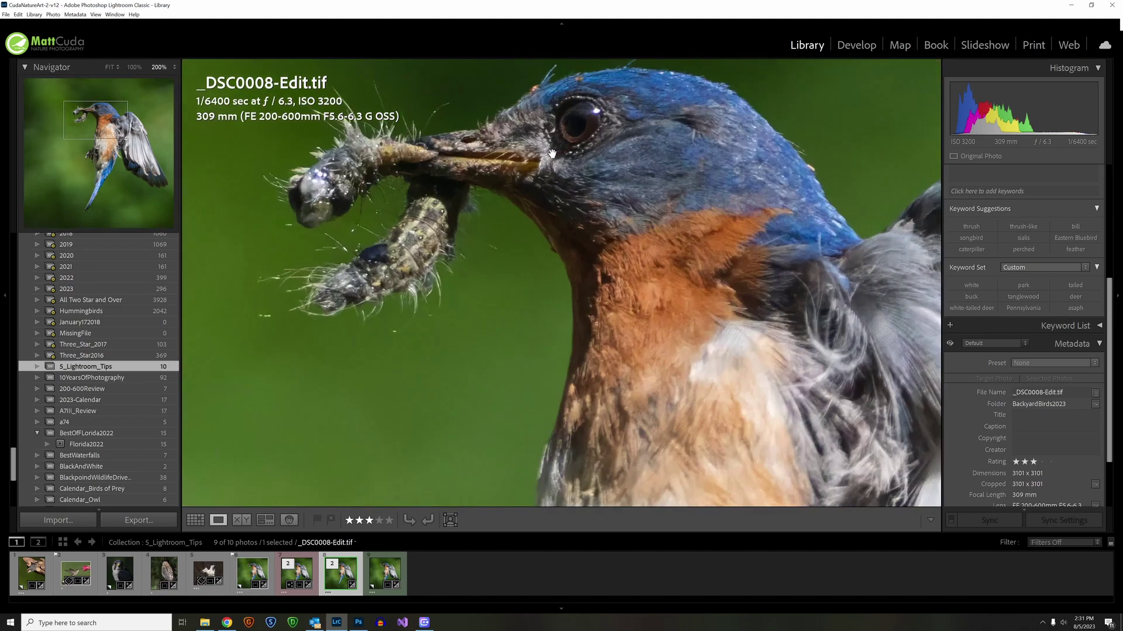
{"action": "left_click", "coordinate": [134, 66]}
{"action": "left_click_drag", "start_coordinate": [573, 222], "coordinate": [490, 223]}
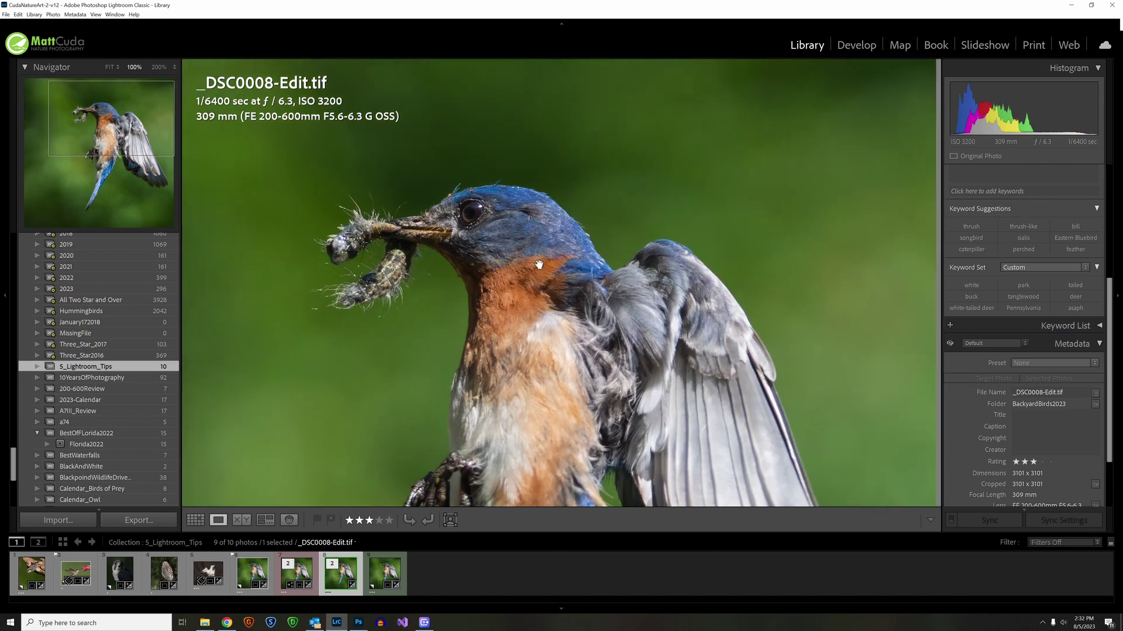
{"action": "left_click", "coordinate": [315, 176]}
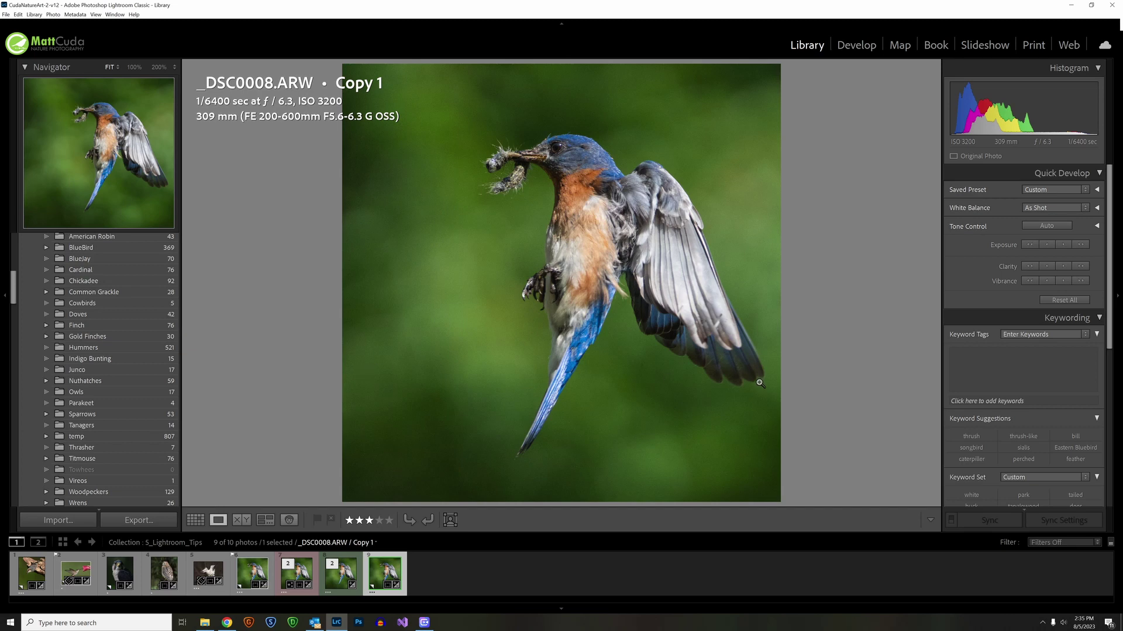
Open _DSC0008.ARW Copy 1 in Develop and reveal the Detail noise reduction settings.
{"action": "left_click", "coordinate": [851, 51]}
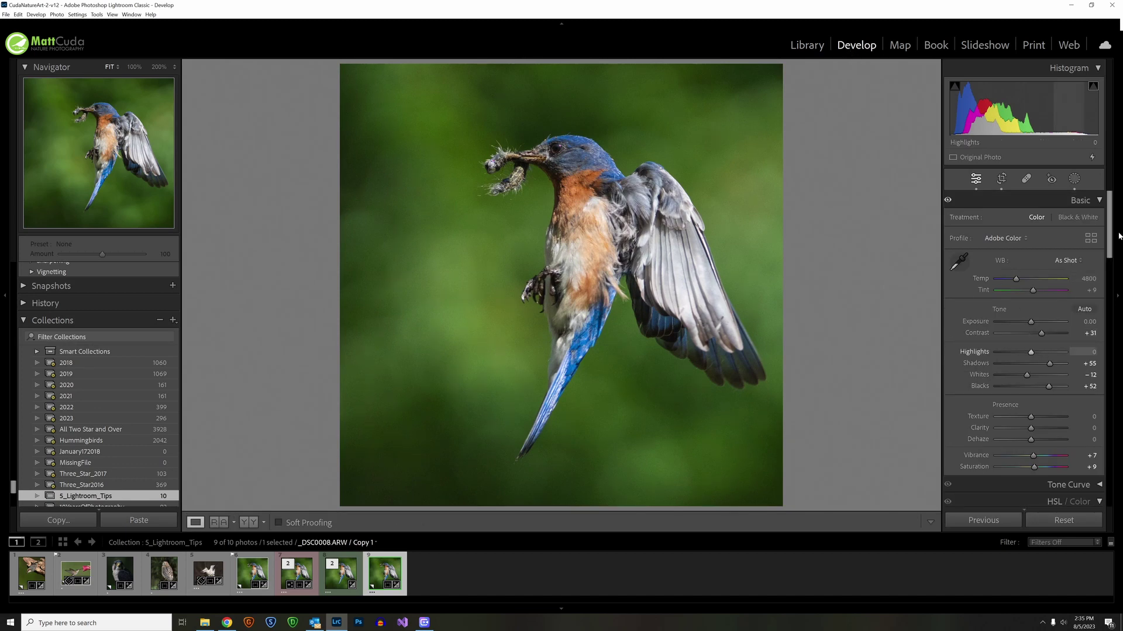
{"action": "left_click_drag", "start_coordinate": [1117, 235], "coordinate": [1092, 391]}
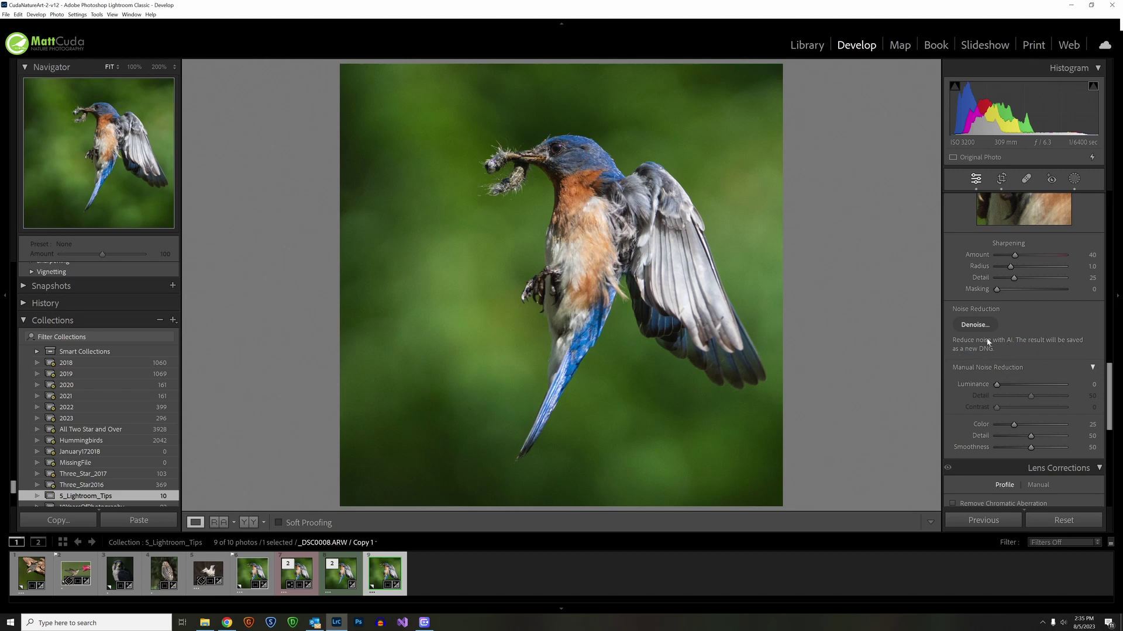
Run AI Denoise at Amount 49 after comparing the preview over the branch.
{"action": "left_click", "coordinate": [975, 325]}
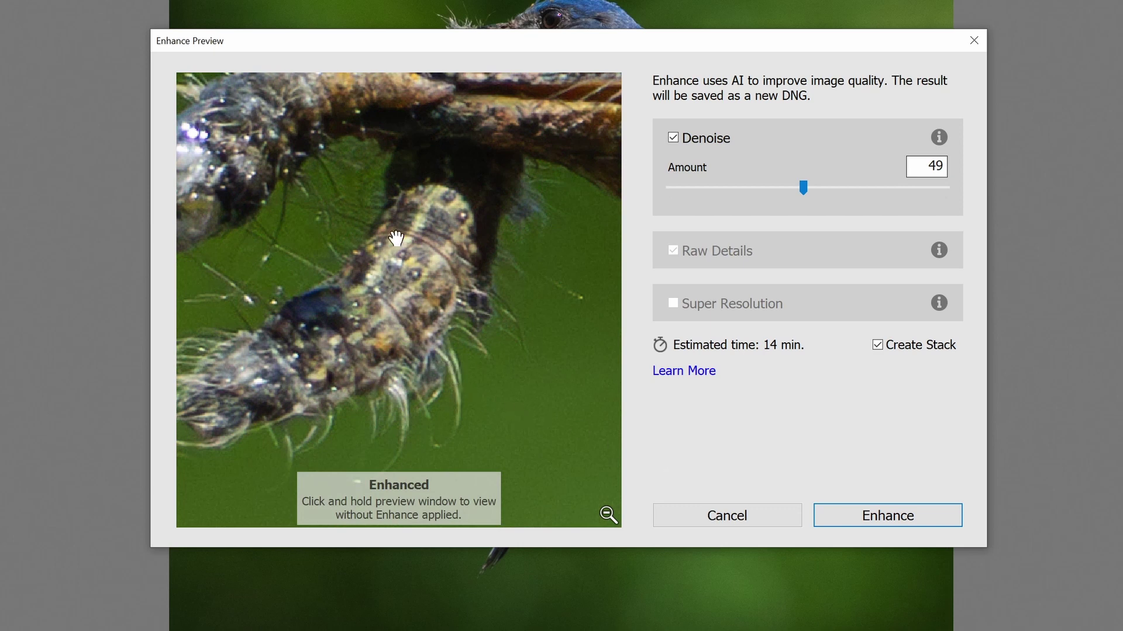
{"action": "left_click_drag", "start_coordinate": [396, 239], "coordinate": [431, 436]}
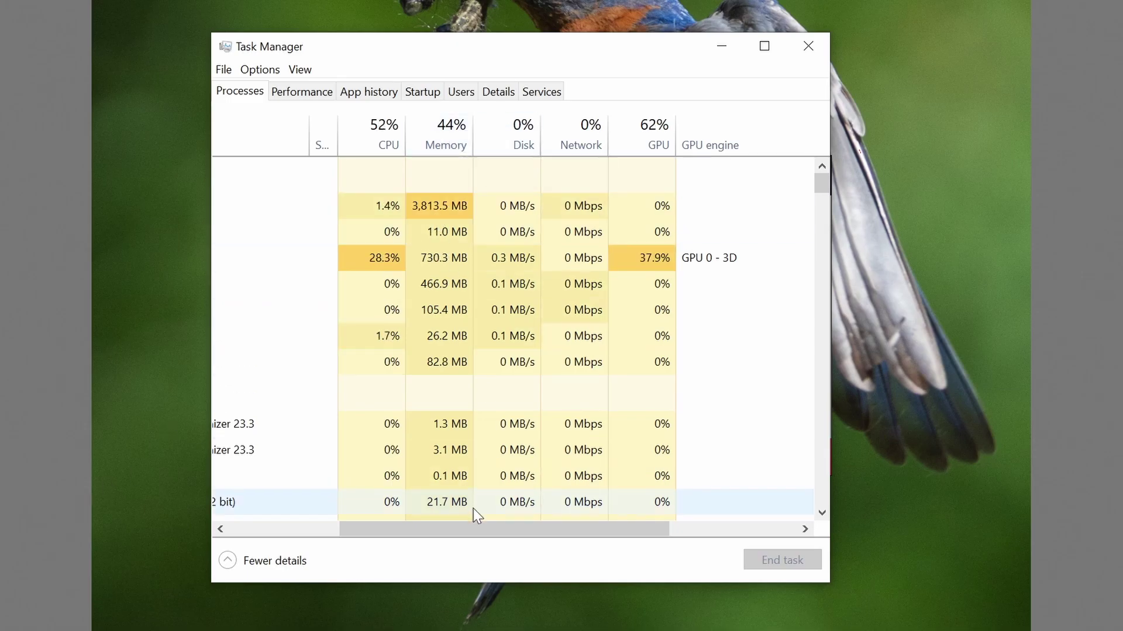
Check the GPU, GPU engine and Power usage columns in Task Manager while Denoise runs.
{"action": "left_click_drag", "start_coordinate": [476, 528], "coordinate": [363, 537]}
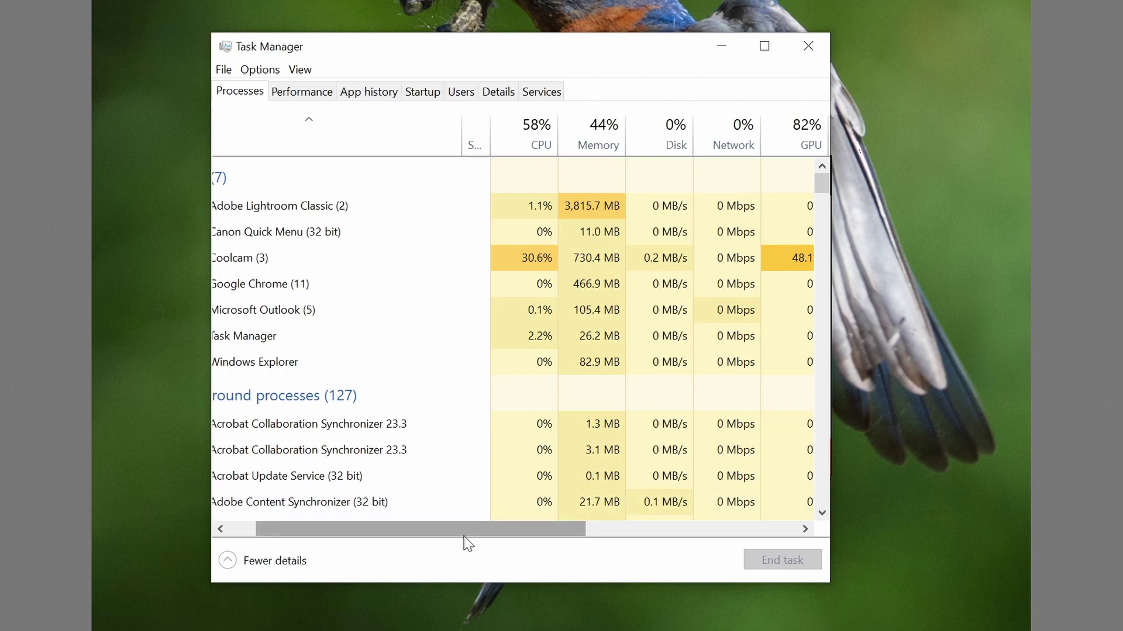
{"action": "left_click_drag", "start_coordinate": [464, 535], "coordinate": [619, 571]}
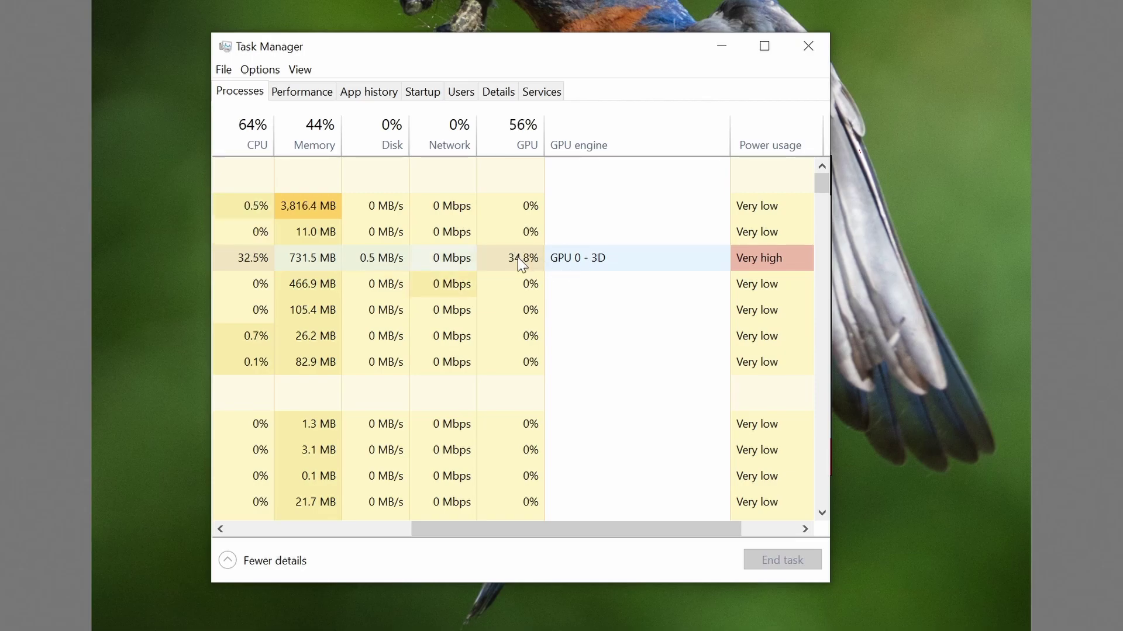
{"action": "scroll", "coordinate": [499, 387], "scroll_direction": "down", "scroll_amount": 5}
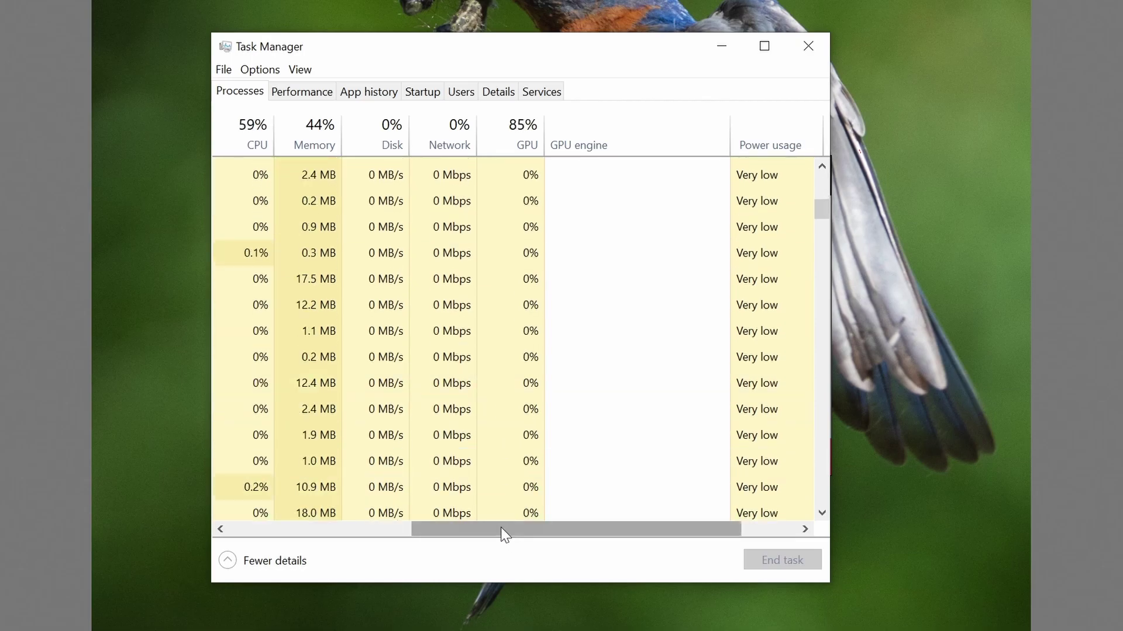
{"action": "left_click_drag", "start_coordinate": [484, 535], "coordinate": [301, 531]}
{"action": "scroll", "coordinate": [418, 441], "scroll_direction": "down", "scroll_amount": 2}
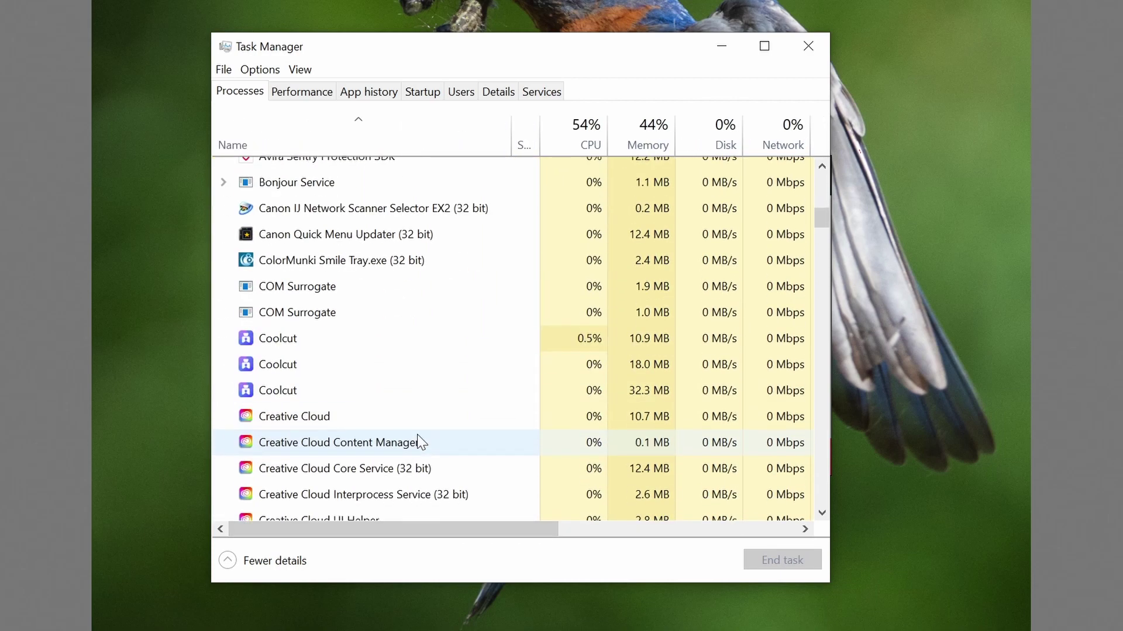
{"action": "left_click_drag", "start_coordinate": [451, 530], "coordinate": [618, 430]}
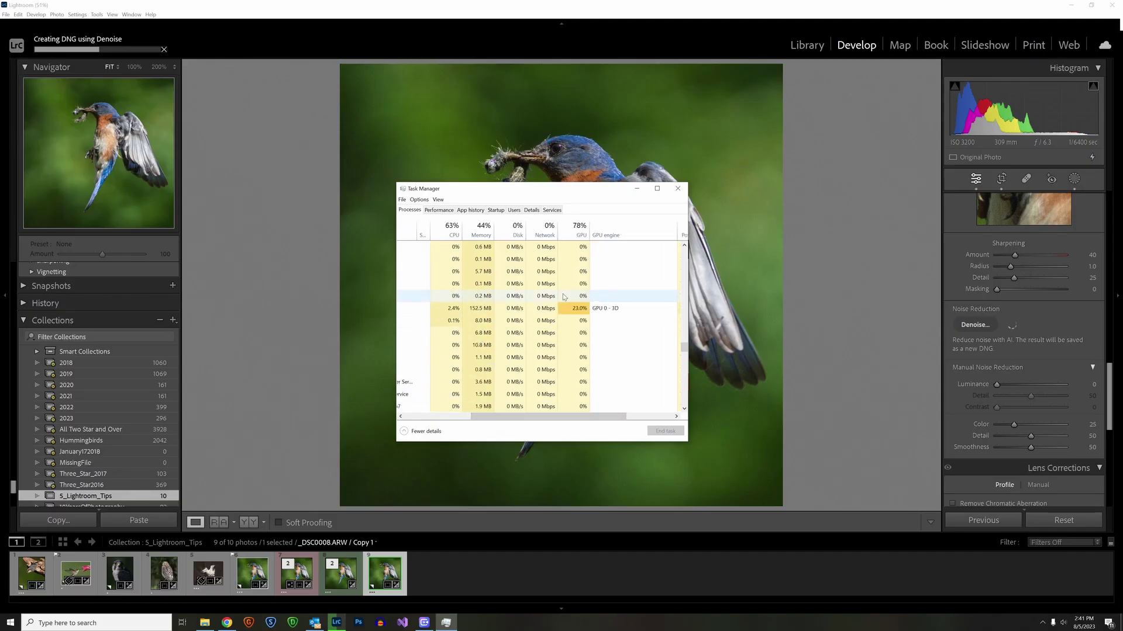
{"action": "left_click_drag", "start_coordinate": [684, 348], "coordinate": [684, 245]}
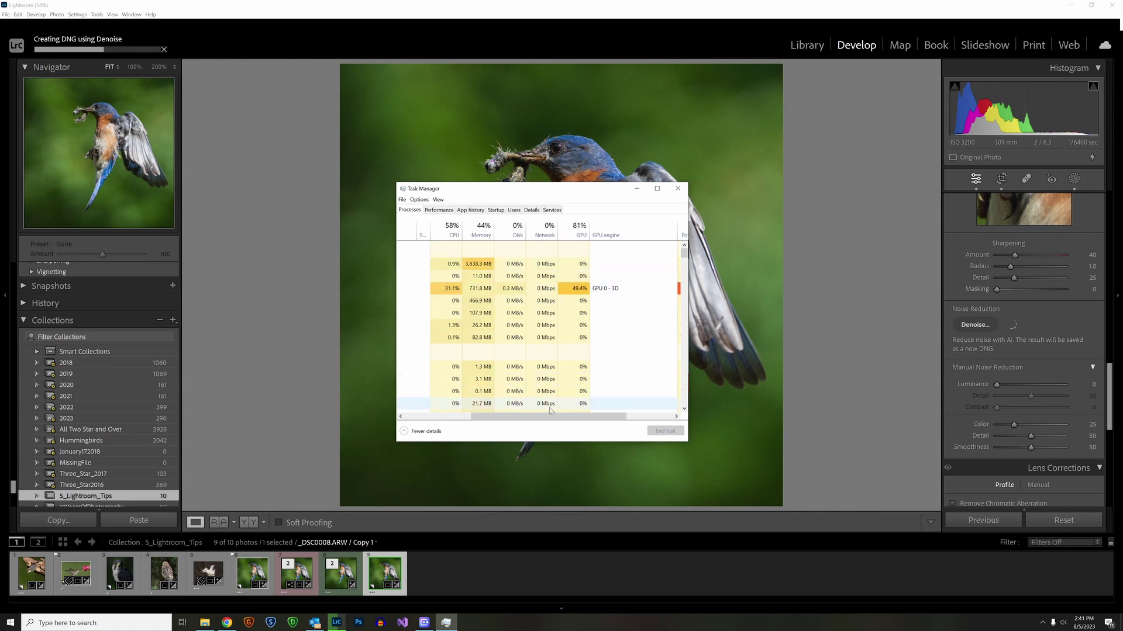
{"action": "left_click_drag", "start_coordinate": [550, 417], "coordinate": [482, 418]}
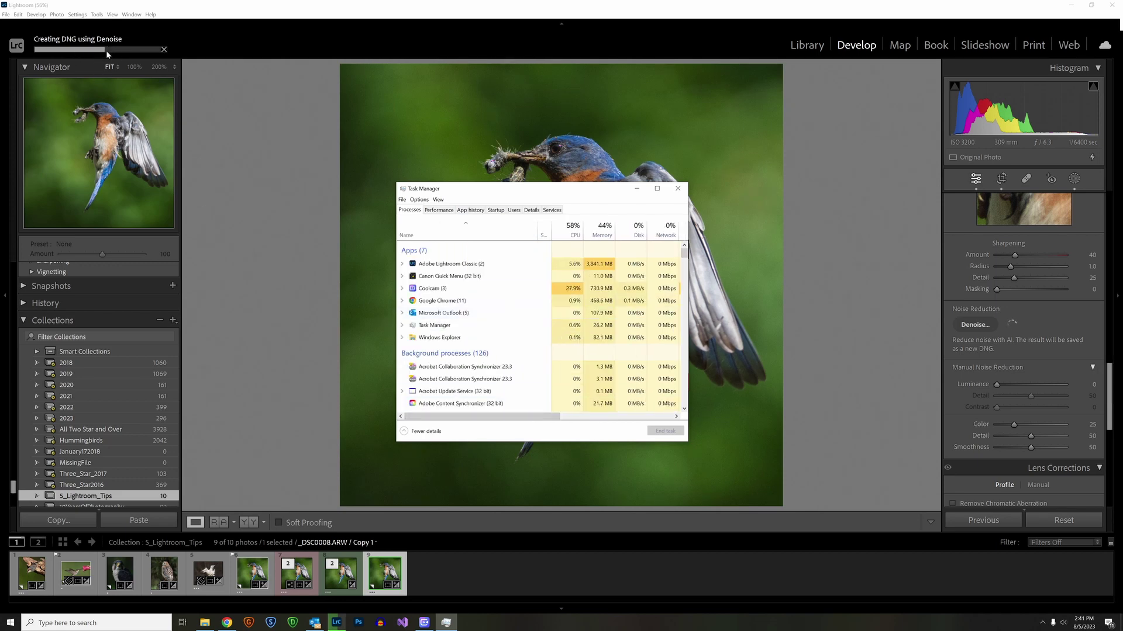
{"action": "left_click", "coordinate": [424, 623]}
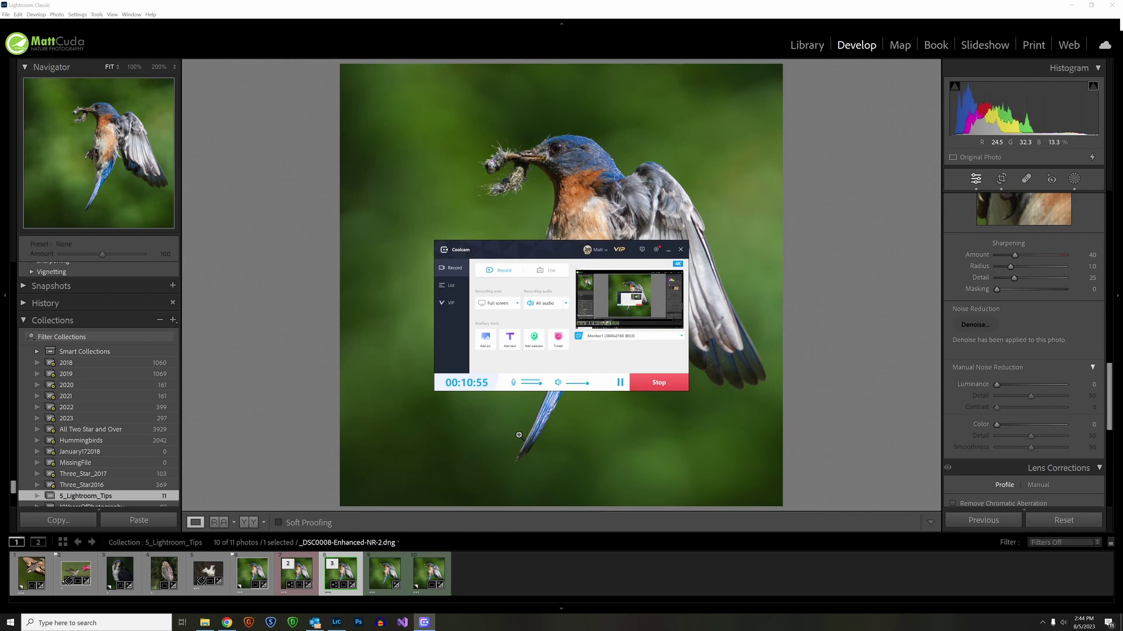
Compare _DSC0008-Enhanced-NR-2.dng and _DSC0008-Edit.tif side by side in the Library.
{"action": "left_click", "coordinate": [333, 622]}
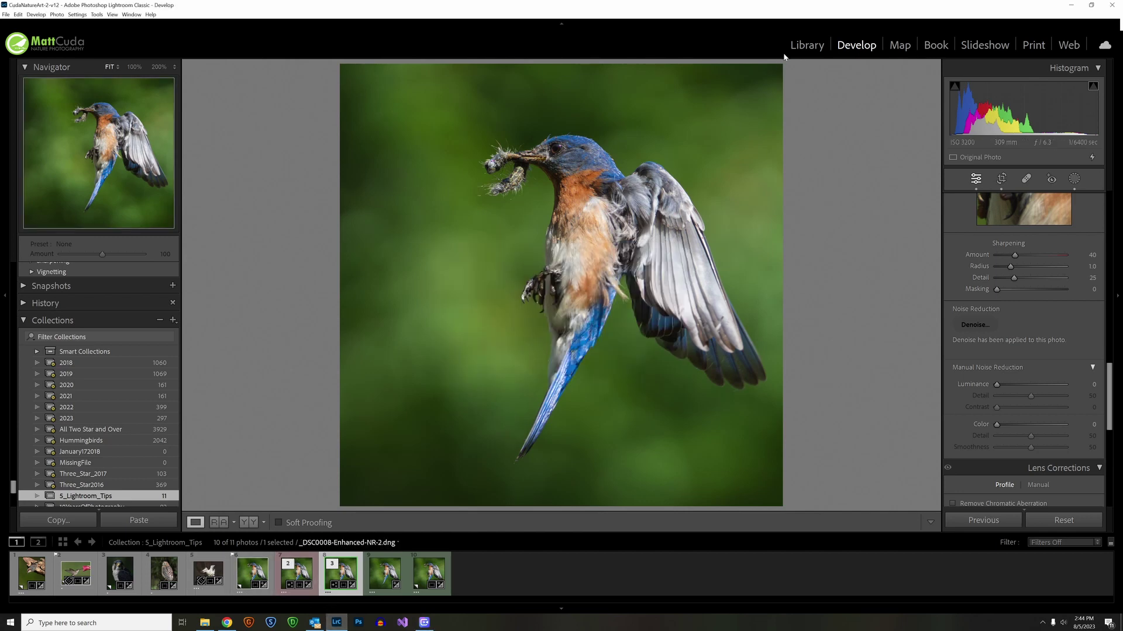
{"action": "left_click", "coordinate": [804, 47]}
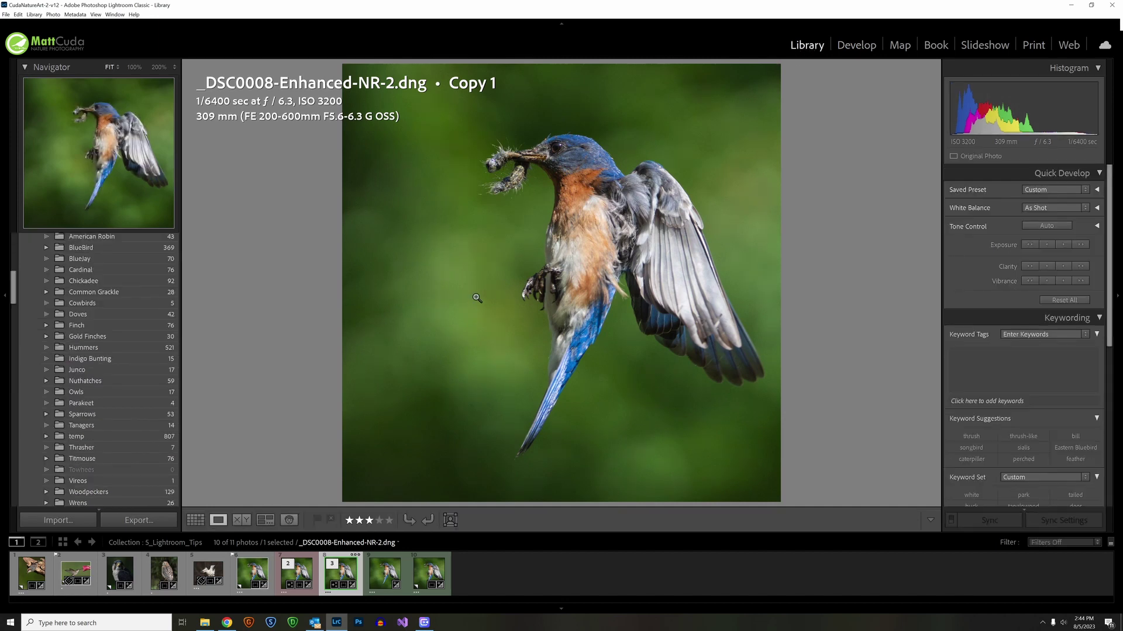
{"action": "key", "text": "c"}
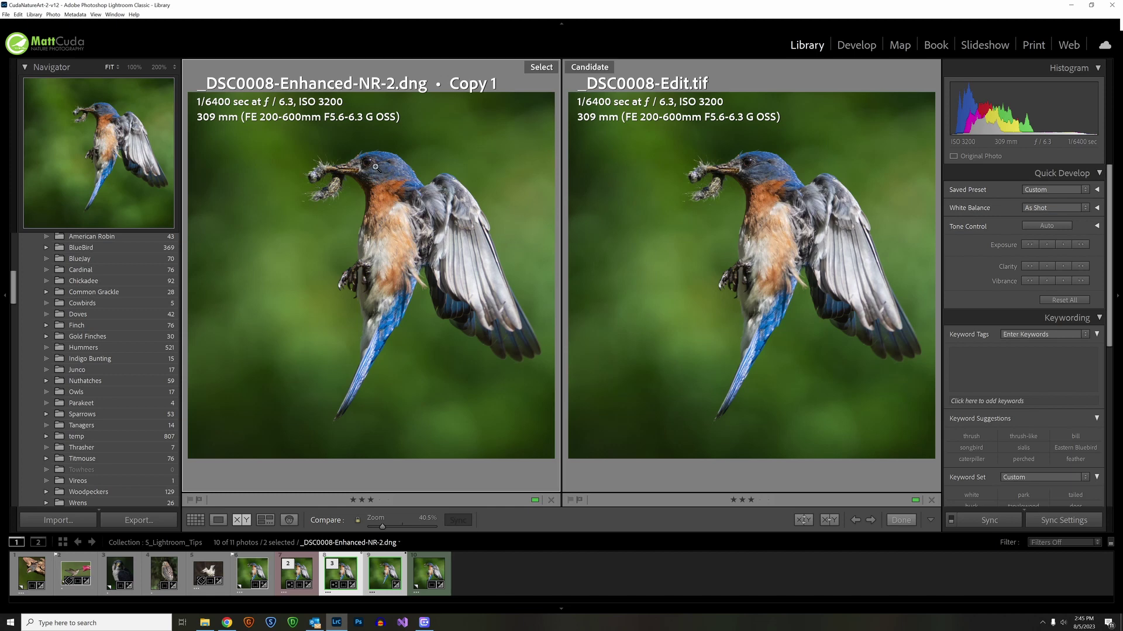
Zoom both compared photos to 100%, then to 200%, on the bird's head.
{"action": "left_click", "coordinate": [258, 158]}
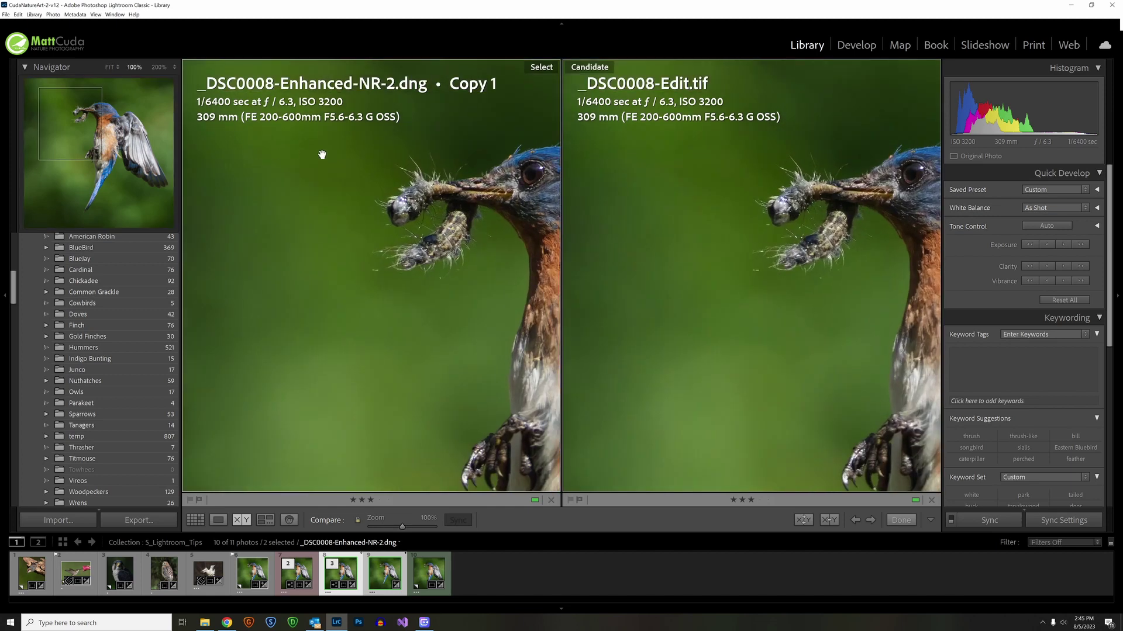
{"action": "left_click_drag", "start_coordinate": [321, 153], "coordinate": [309, 316]}
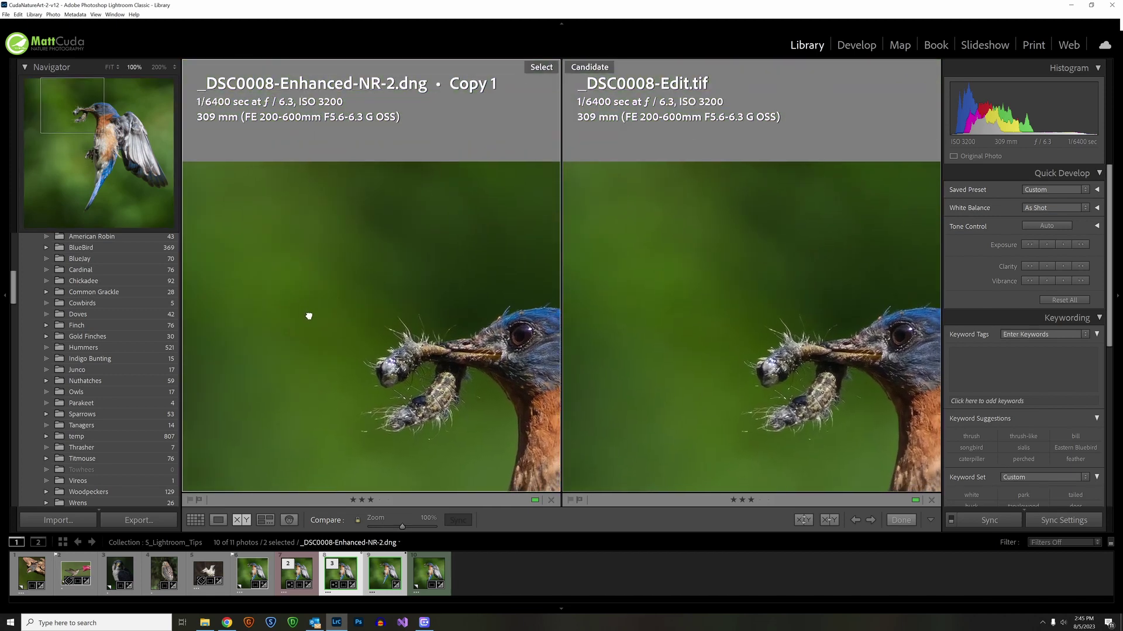
{"action": "left_click", "coordinate": [158, 68]}
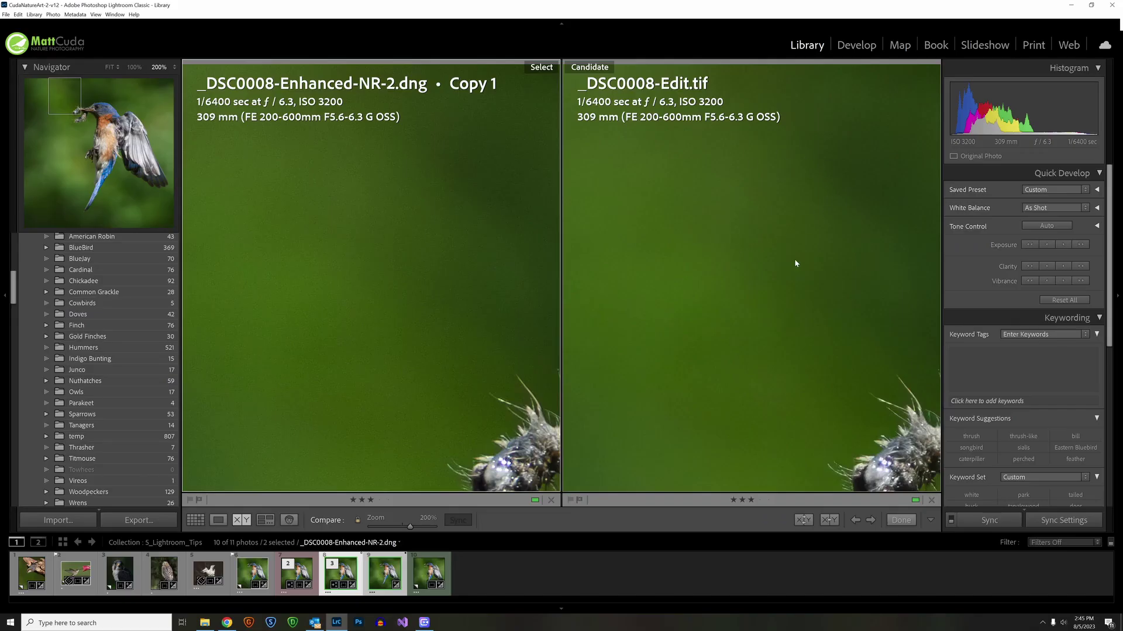
Pan both linked 200% views to center the caterpillar's fine hairs.
{"action": "left_click_drag", "start_coordinate": [768, 237], "coordinate": [711, 240]}
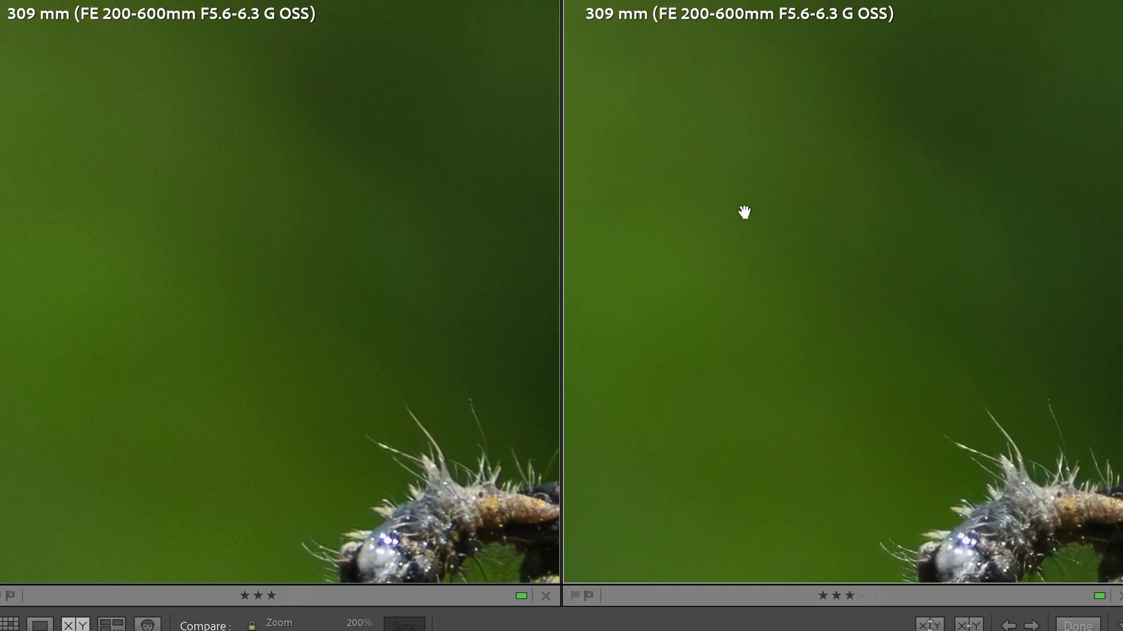
{"action": "left_click_drag", "start_coordinate": [749, 173], "coordinate": [817, 105]}
{"action": "left_click_drag", "start_coordinate": [719, 211], "coordinate": [804, 82]}
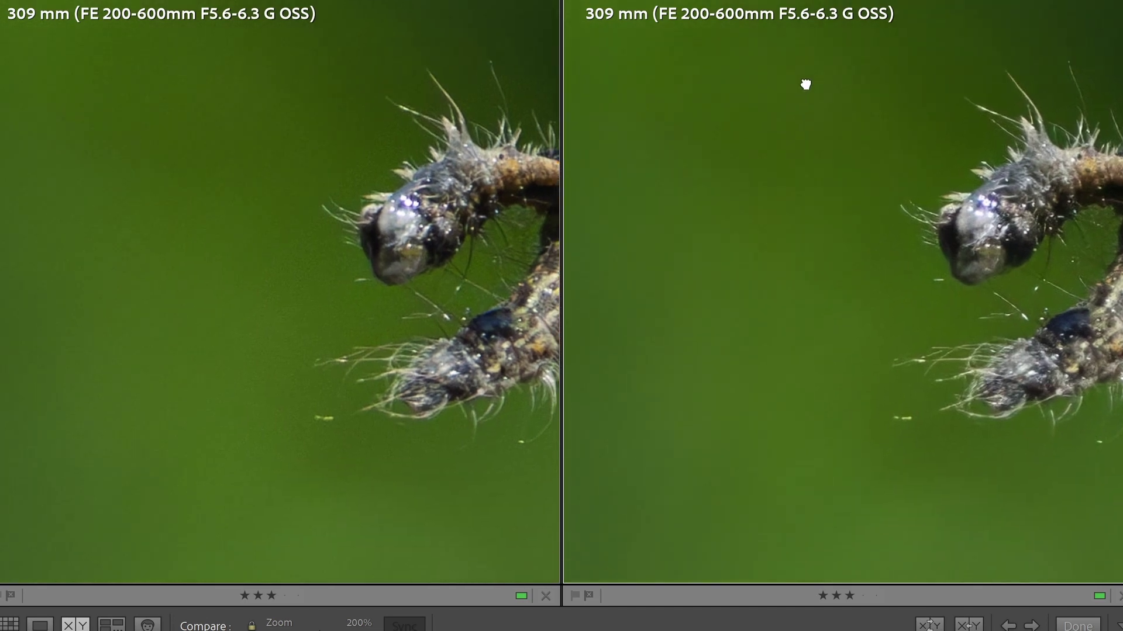
{"action": "left_click_drag", "start_coordinate": [758, 124], "coordinate": [781, 100]}
{"action": "left_click_drag", "start_coordinate": [764, 273], "coordinate": [714, 276]}
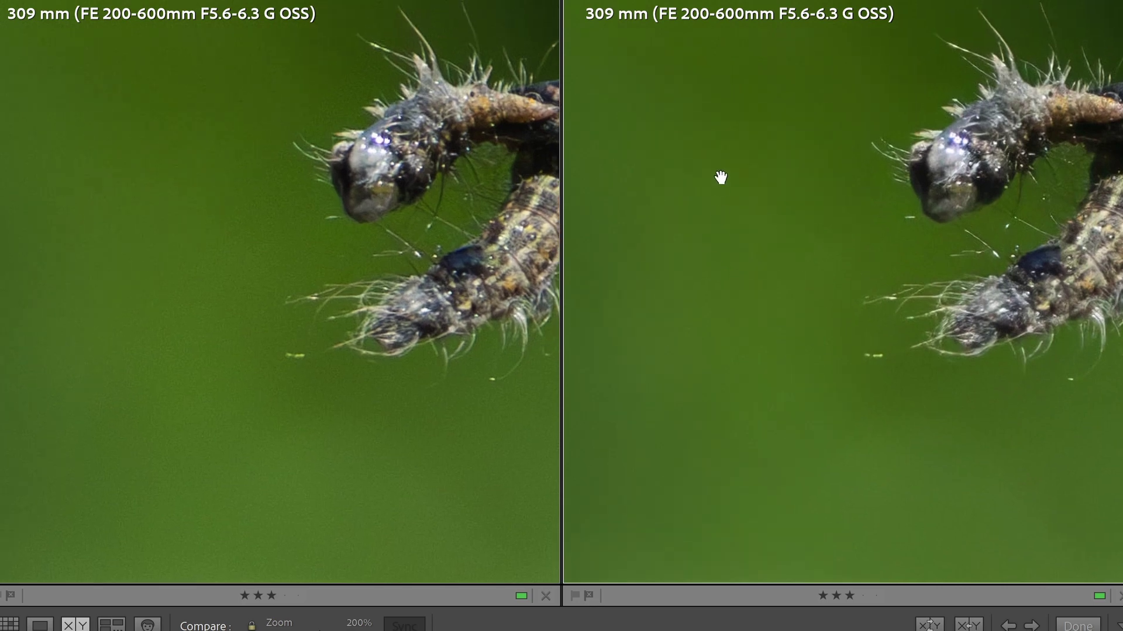
{"action": "left_click_drag", "start_coordinate": [721, 178], "coordinate": [727, 259]}
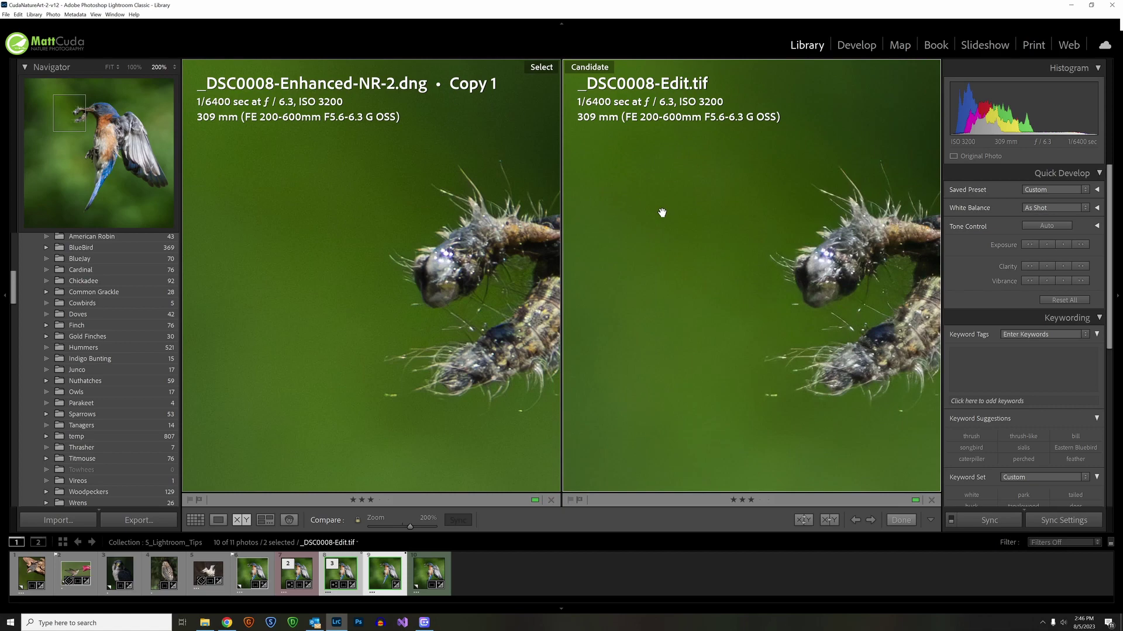
{"action": "mouse_move", "coordinate": [666, 210]}
{"action": "left_mouse_down"}
{"action": "mouse_move", "coordinate": [731, 208]}
{"action": "mouse_move", "coordinate": [614, 208]}
{"action": "mouse_move", "coordinate": [795, 208]}
{"action": "mouse_move", "coordinate": [682, 202]}
{"action": "mouse_move", "coordinate": [682, 213]}
{"action": "left_mouse_up"}
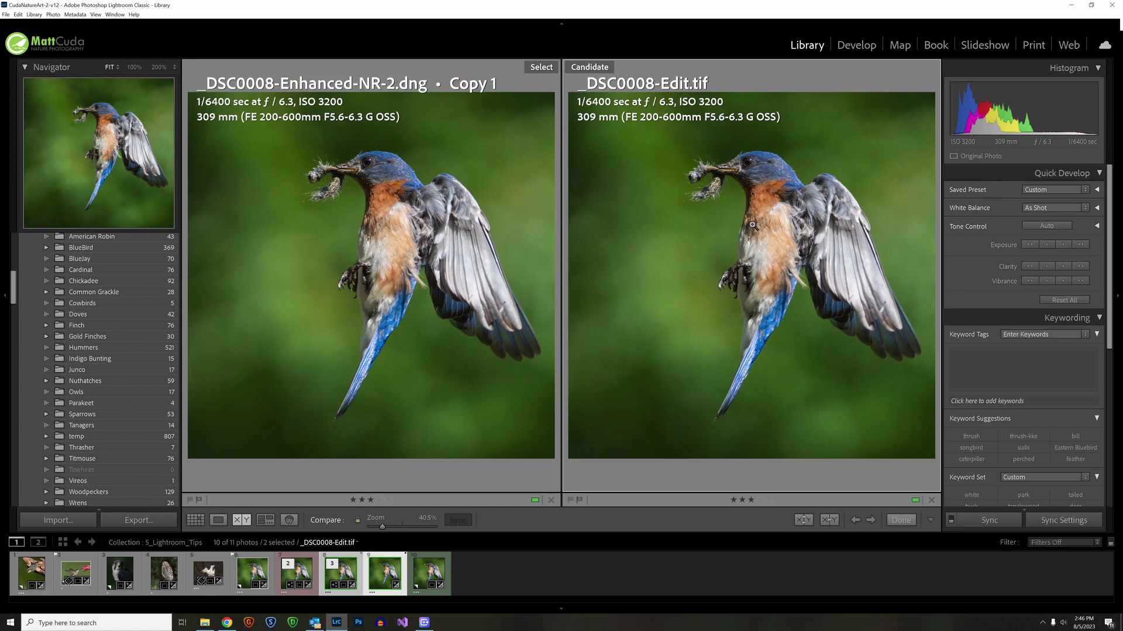
Zoom both bluebird versions to 200% and pan the linked views across the eye, head and orange breast.
{"action": "left_click", "coordinate": [751, 168]}
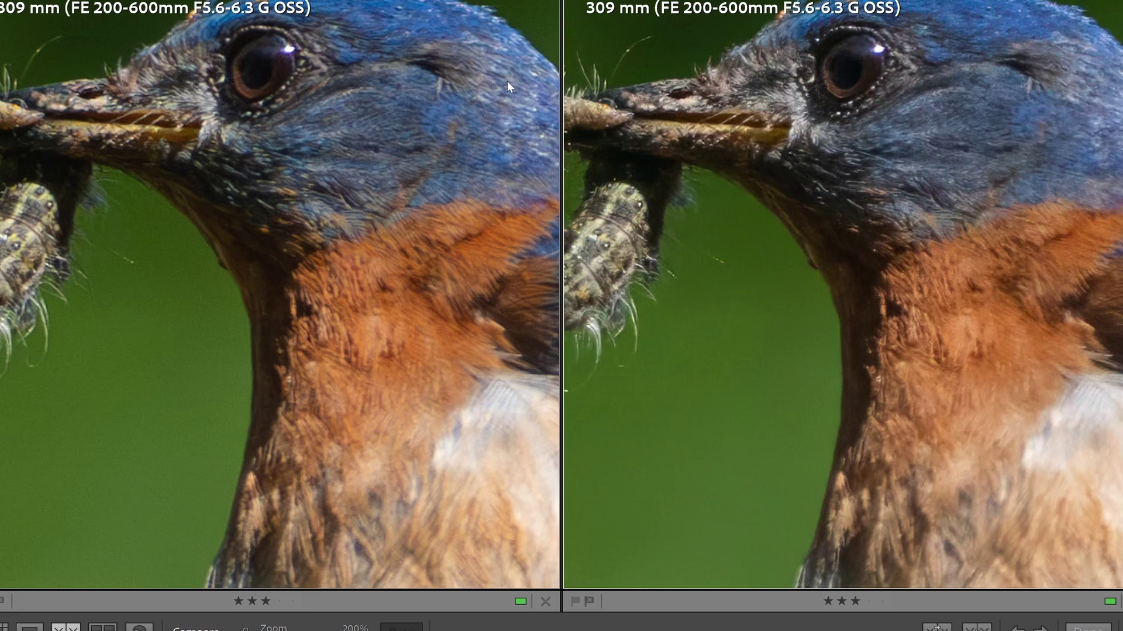
{"action": "left_click_drag", "start_coordinate": [285, 135], "coordinate": [323, 216]}
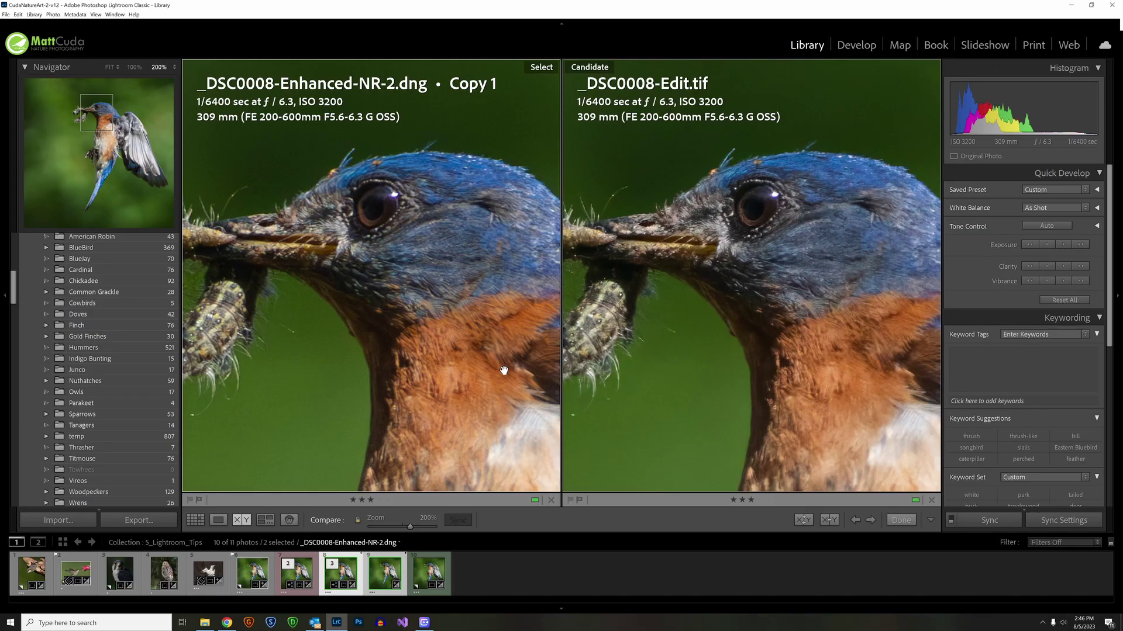
{"action": "left_click_drag", "start_coordinate": [476, 368], "coordinate": [433, 358]}
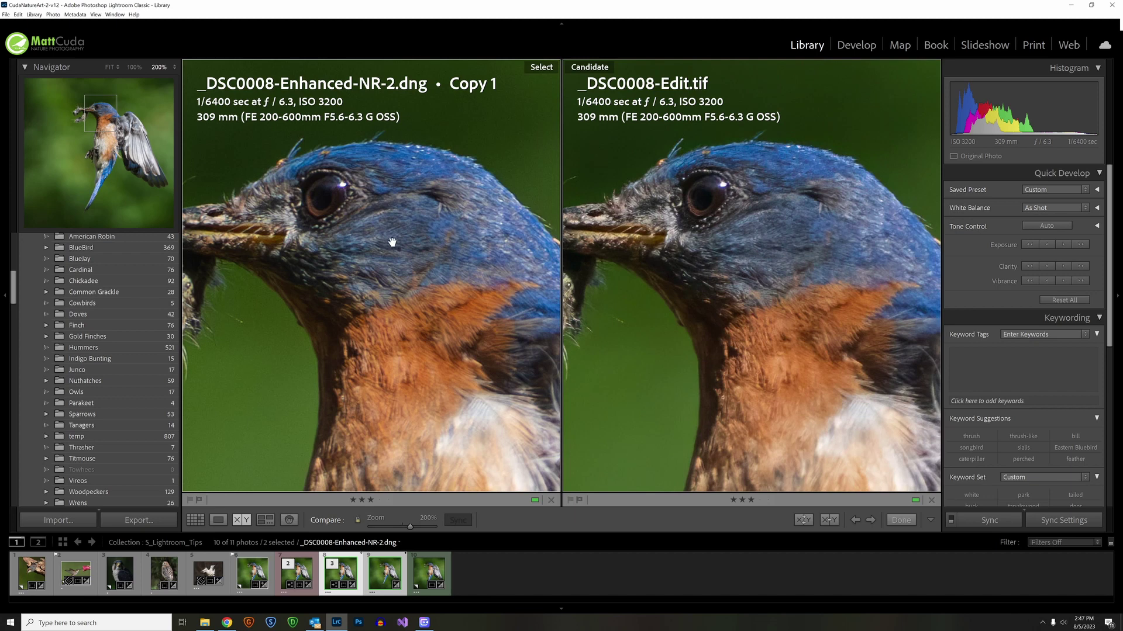
{"action": "left_click_drag", "start_coordinate": [373, 191], "coordinate": [418, 239]}
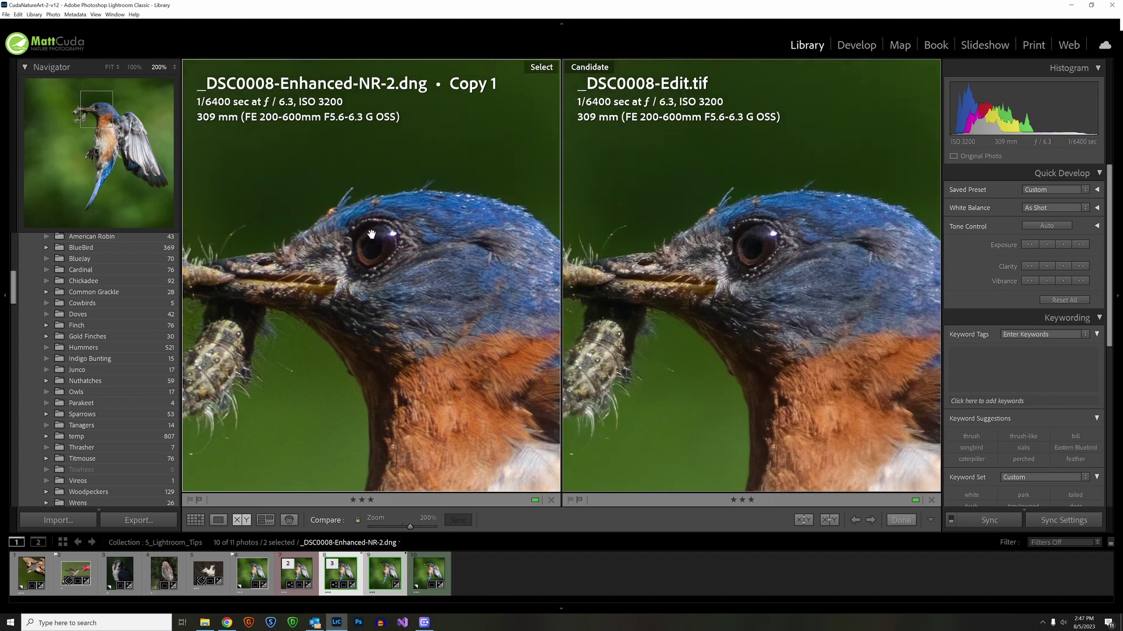
{"action": "left_click_drag", "start_coordinate": [444, 280], "coordinate": [385, 199]}
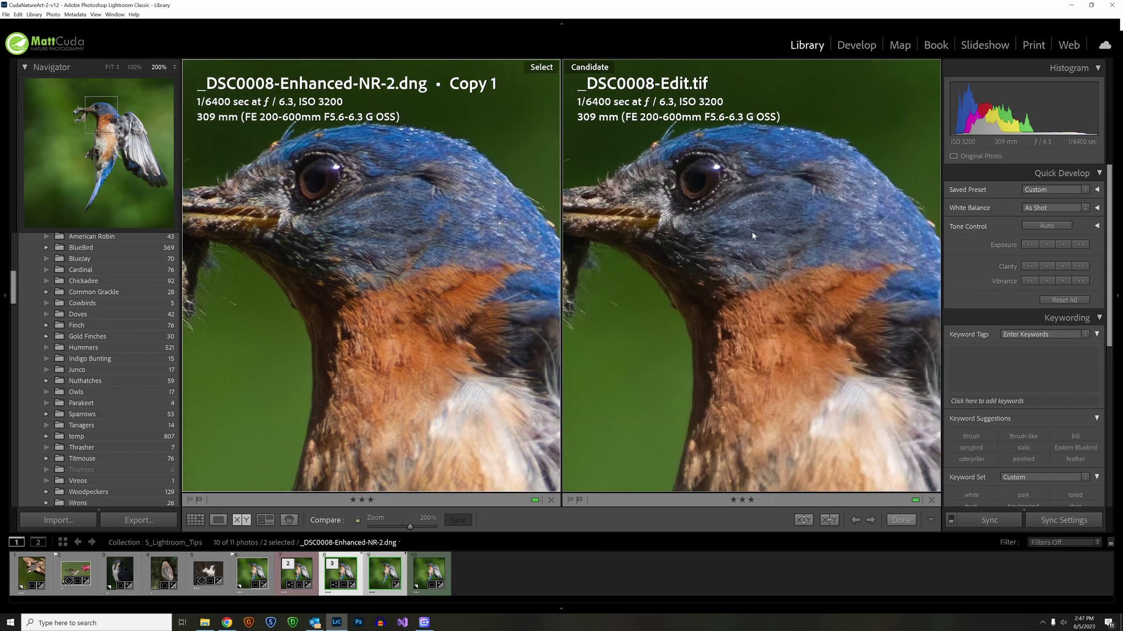
{"action": "left_click_drag", "start_coordinate": [764, 238], "coordinate": [714, 194]}
{"action": "left_click_drag", "start_coordinate": [664, 234], "coordinate": [679, 265]}
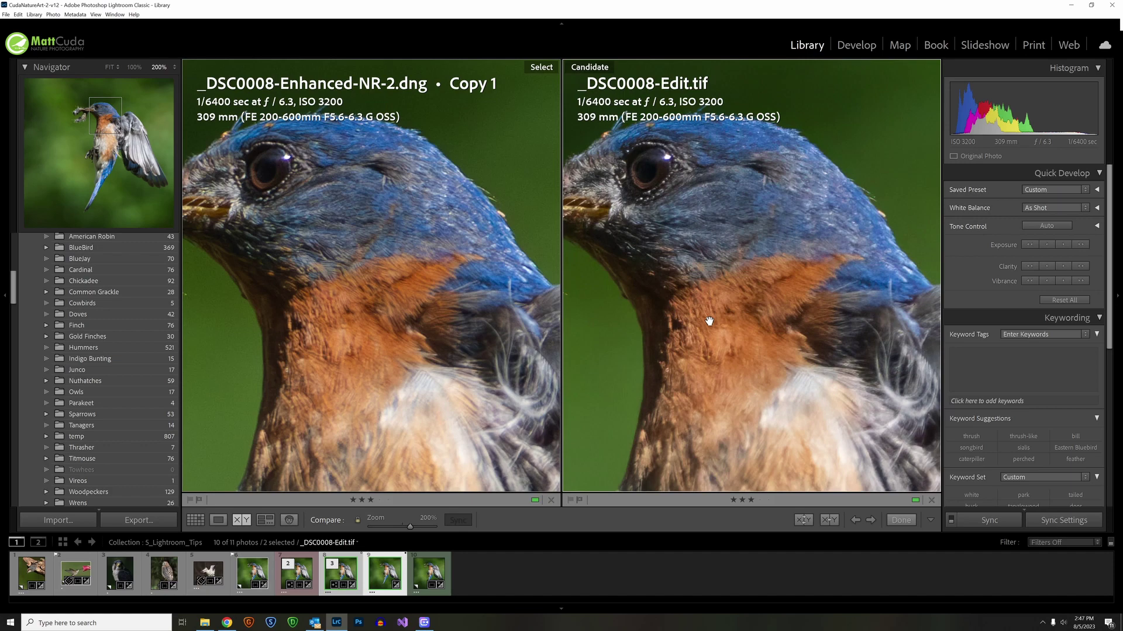
Pan the 200% views over the beak, caterpillar, eye and head feathers, then return both to Fit.
{"action": "left_click_drag", "start_coordinate": [709, 321], "coordinate": [455, 242]}
{"action": "left_click_drag", "start_coordinate": [380, 271], "coordinate": [492, 283]}
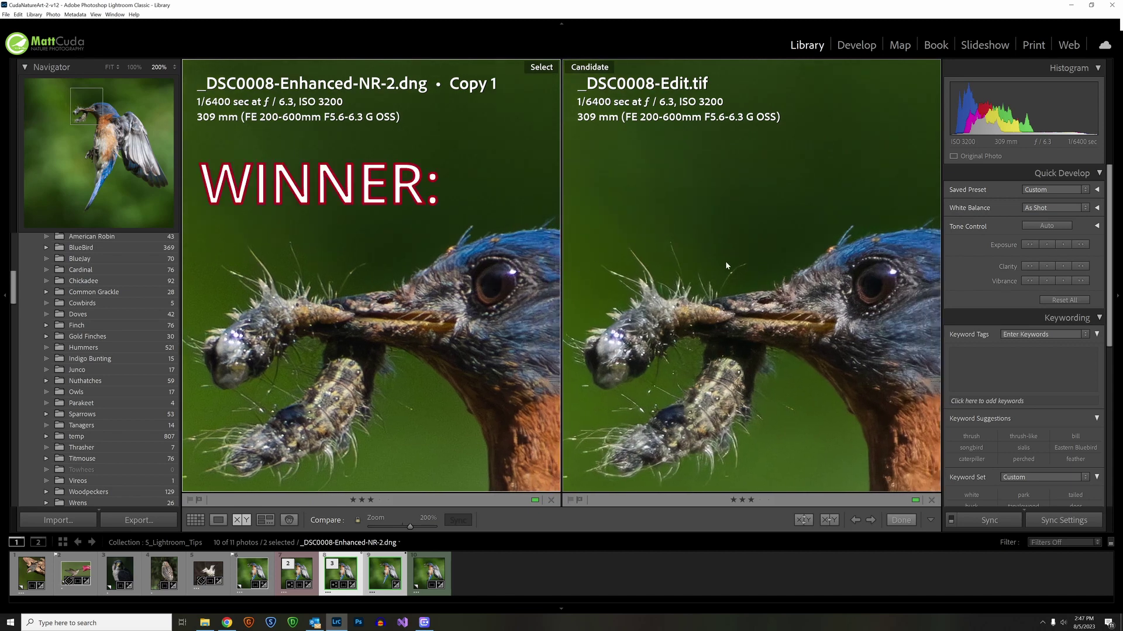
{"action": "left_click_drag", "start_coordinate": [778, 292], "coordinate": [739, 266]}
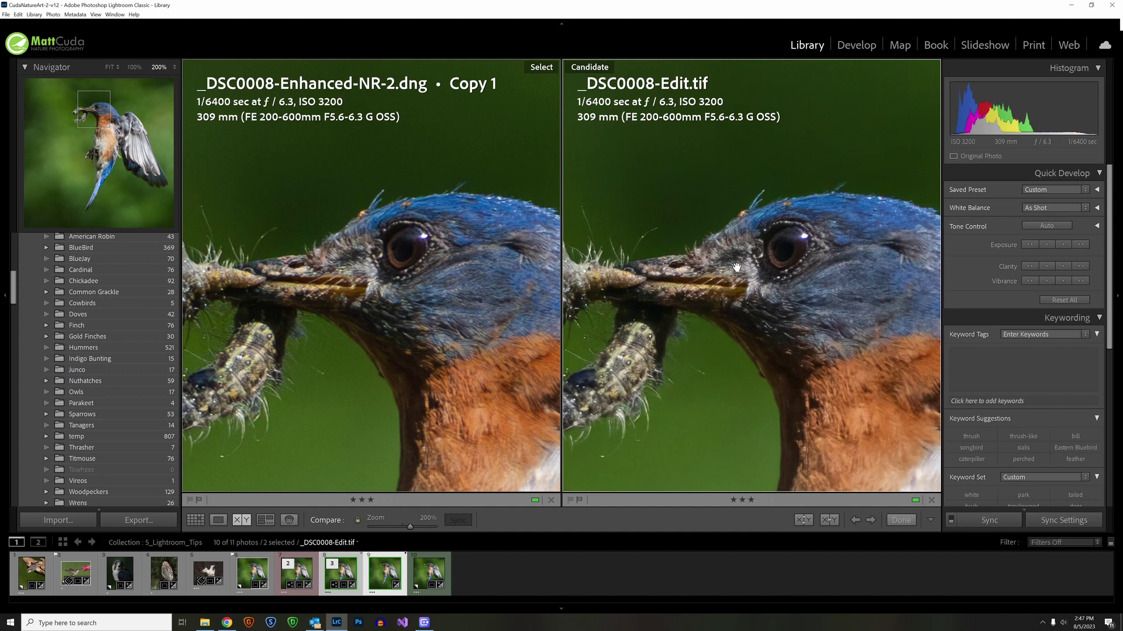
{"action": "left_click_drag", "start_coordinate": [791, 283], "coordinate": [719, 289]}
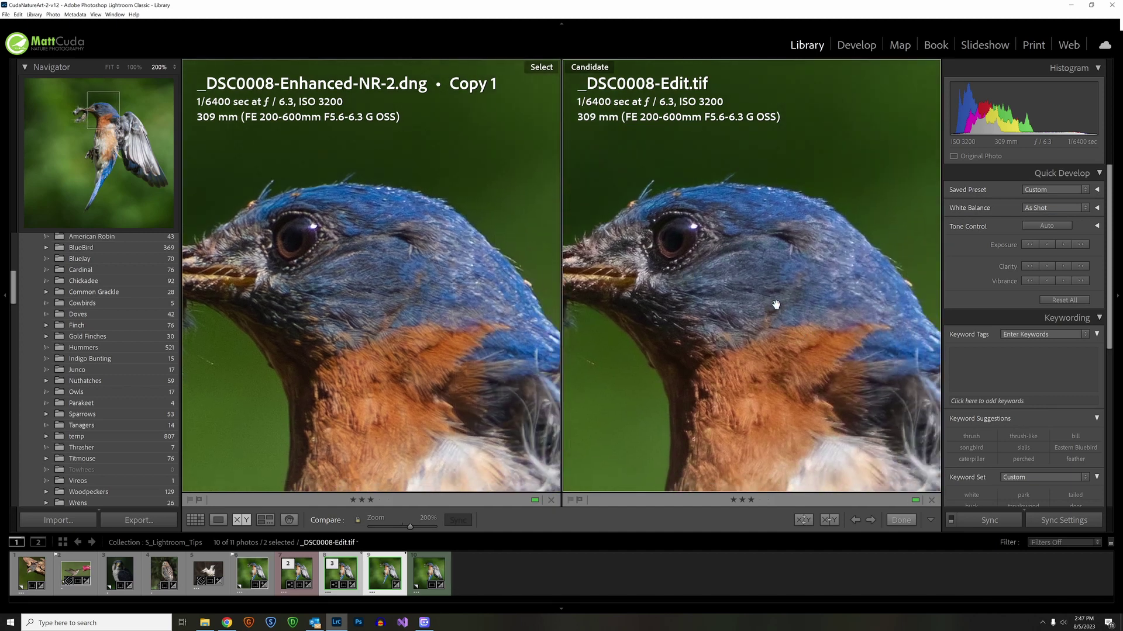
{"action": "left_click_drag", "start_coordinate": [694, 259], "coordinate": [749, 271]}
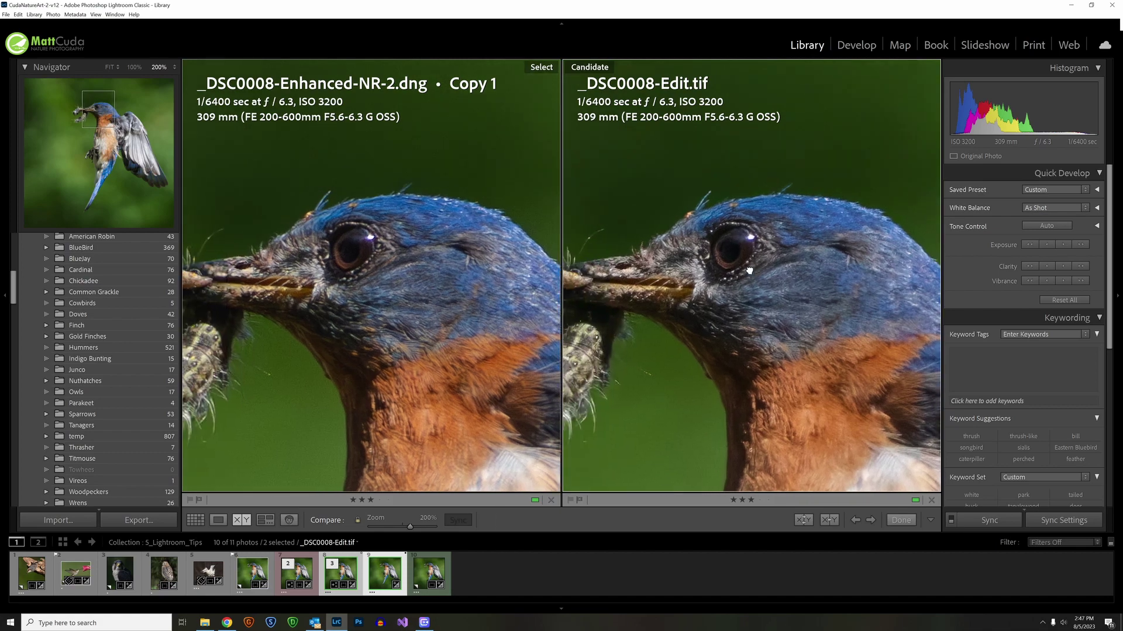
{"action": "left_click", "coordinate": [749, 271]}
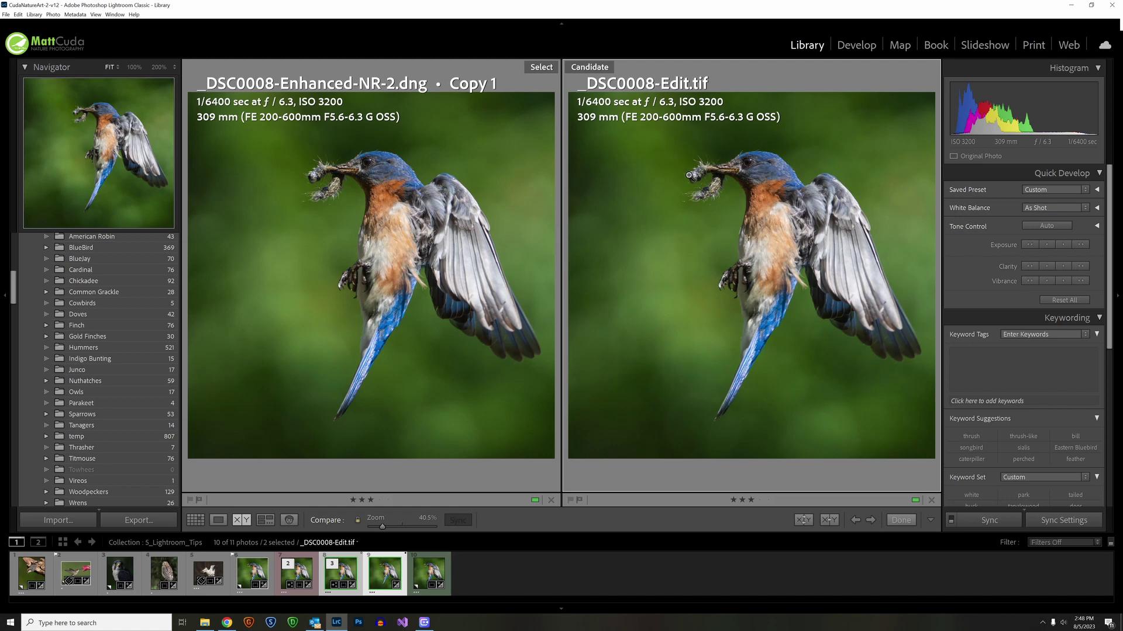
Select the Denoise DNG then the Topaz TIFF, zoom to 200% on the caterpillar, and pan to the head.
{"action": "left_click", "coordinate": [417, 234]}
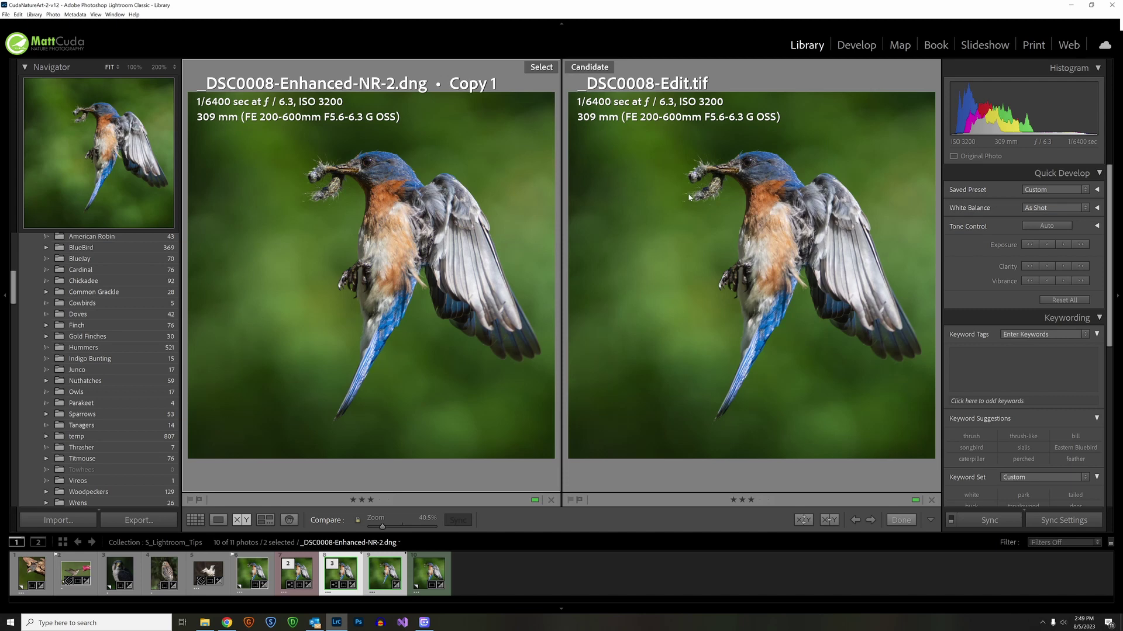
{"action": "left_click", "coordinate": [627, 174]}
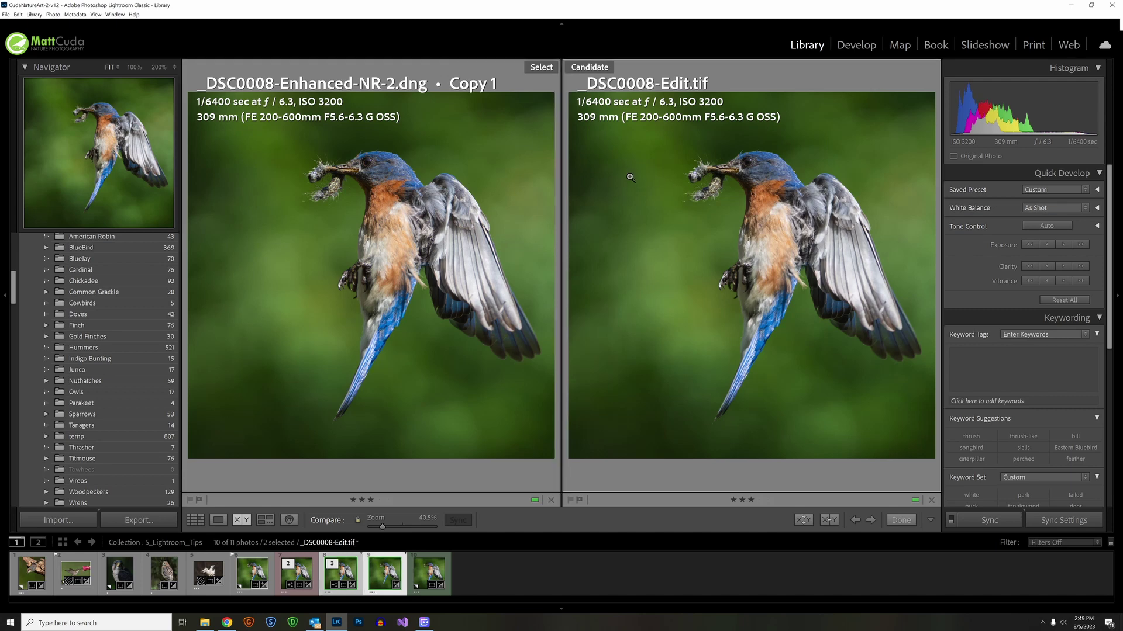
{"action": "left_click", "coordinate": [660, 162]}
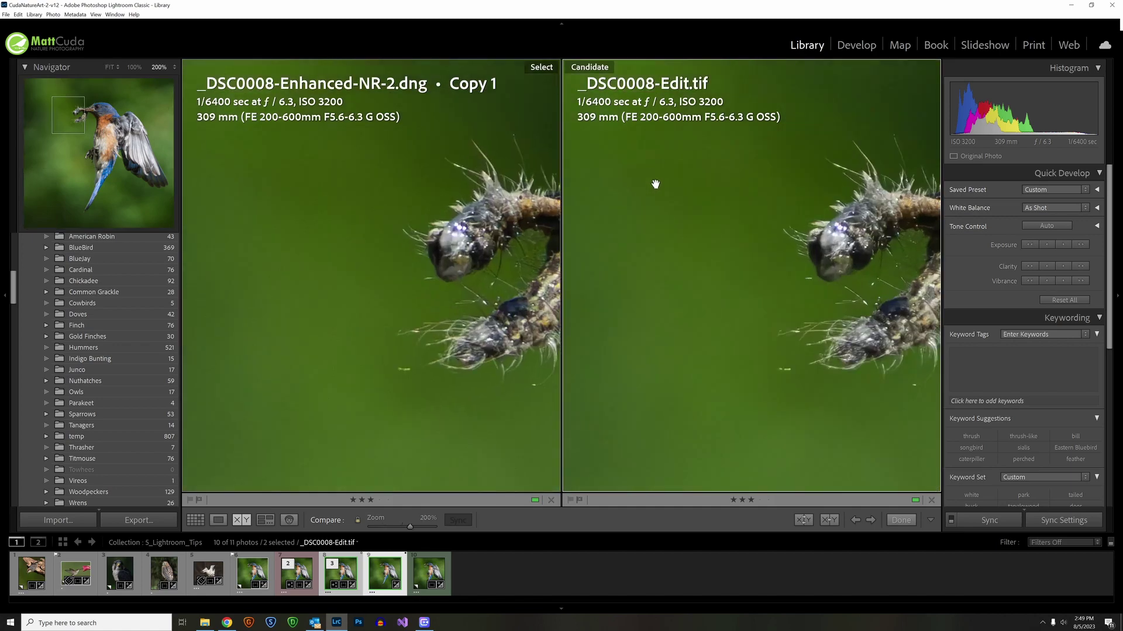
{"action": "left_click_drag", "start_coordinate": [661, 196], "coordinate": [579, 220]}
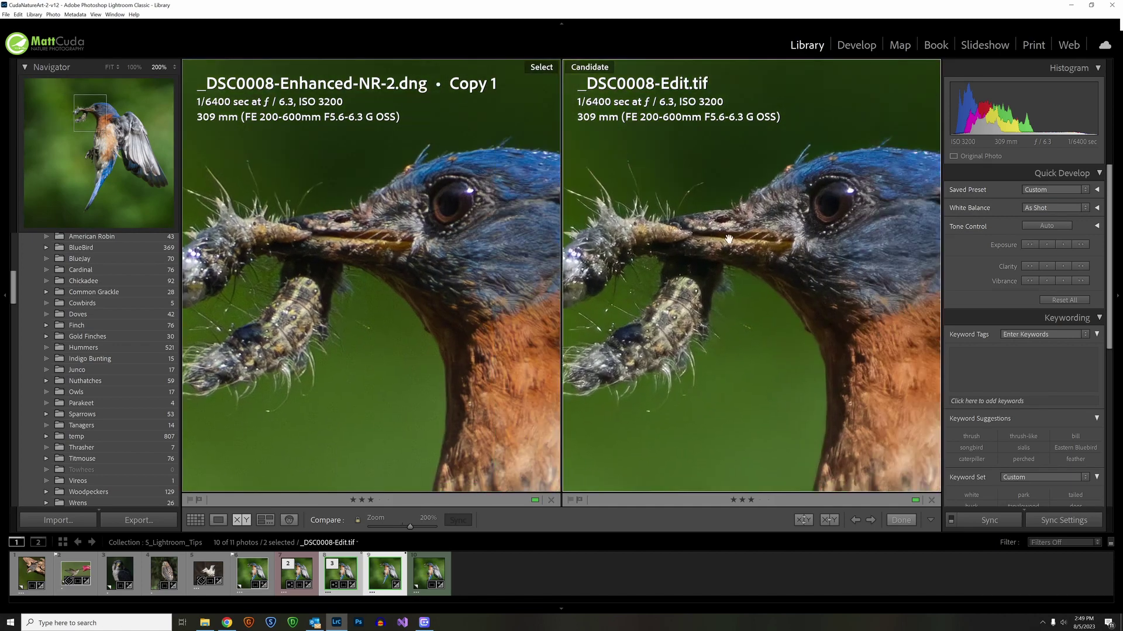
{"action": "left_click", "coordinate": [134, 67]}
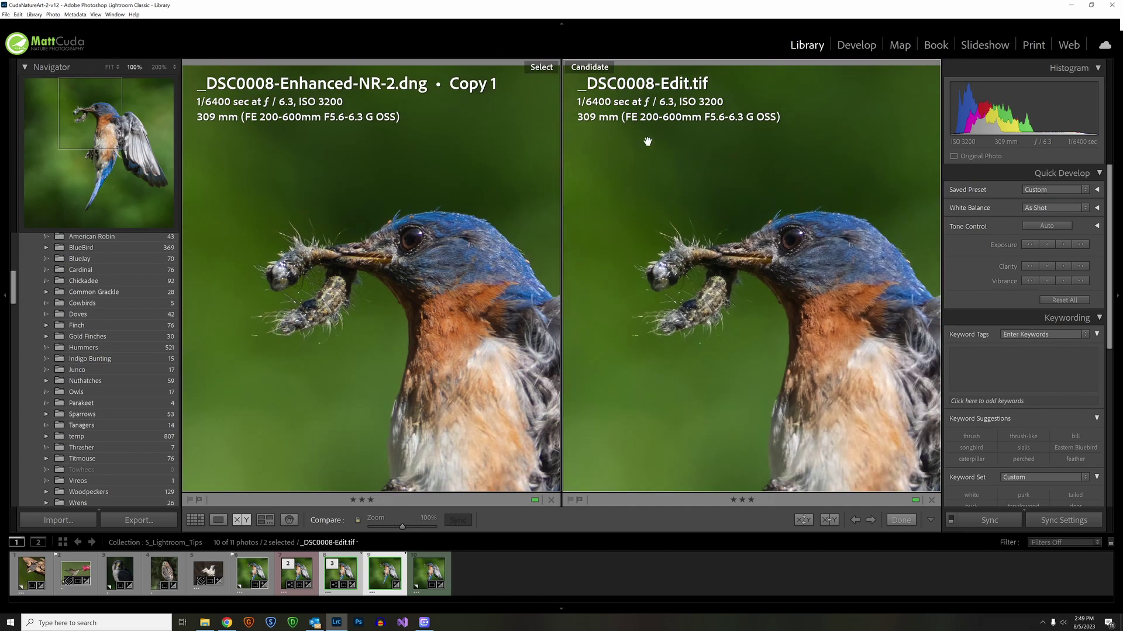